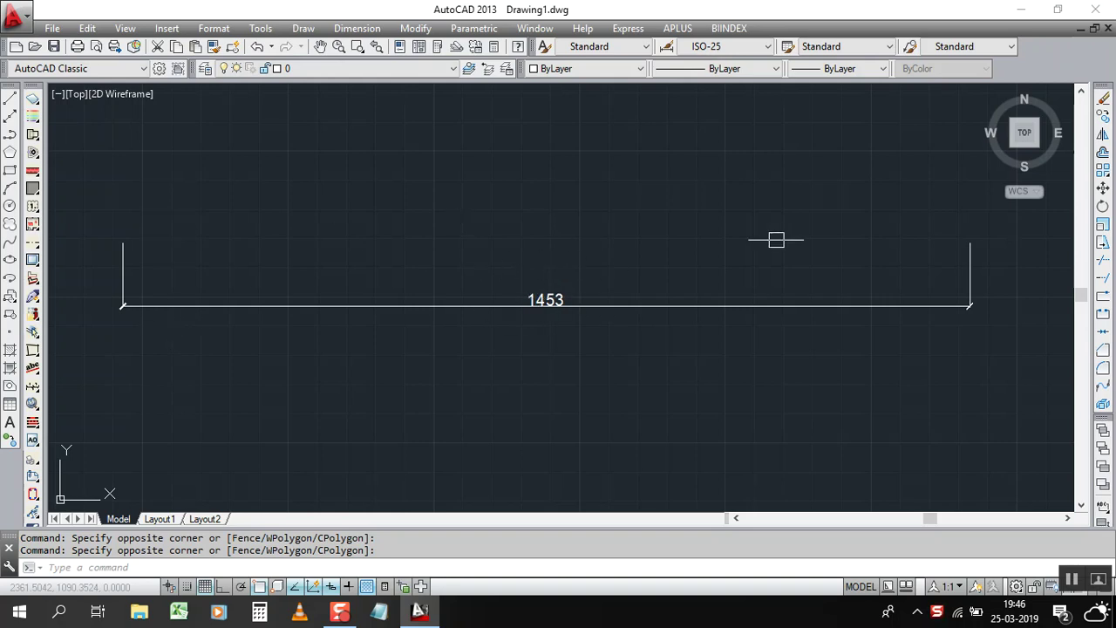
Rotate the 1453 dimension text to a 45° angle with Dimension > Align Text > Angle.
scroll(574, 285, "up", 1)
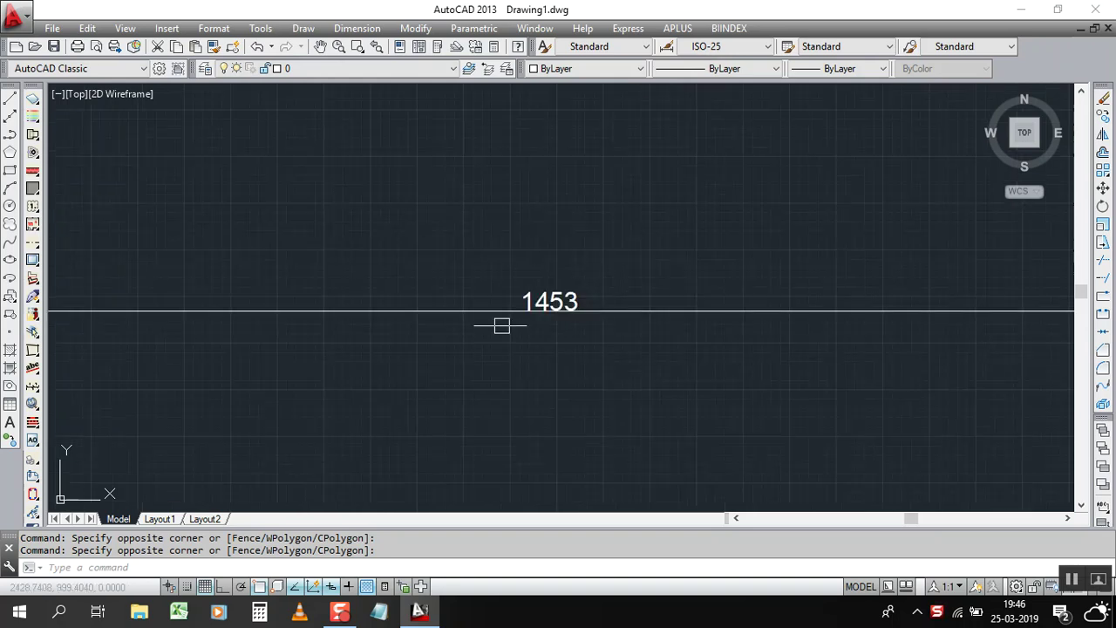
scroll(576, 305, "down", 3)
scroll(558, 290, "up", 2)
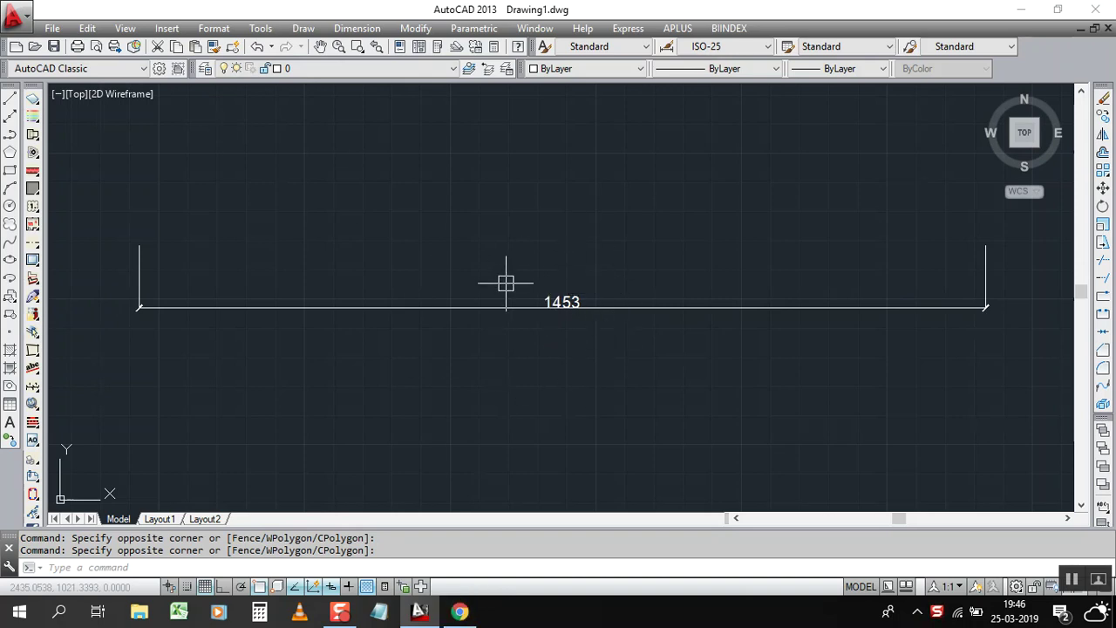
left_click(365, 32)
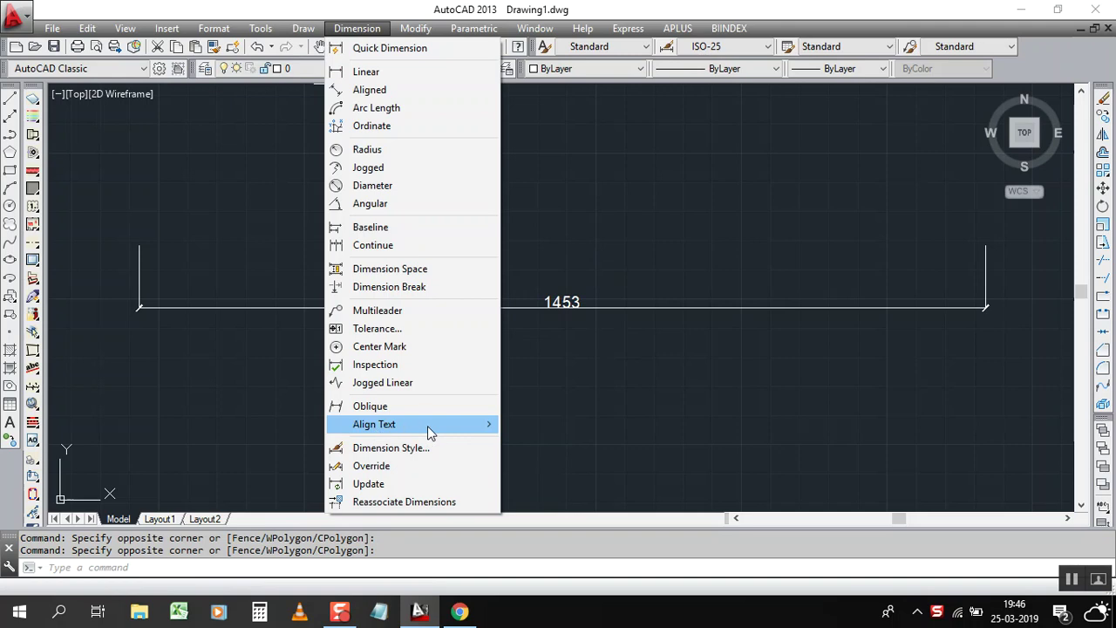
left_click(538, 443)
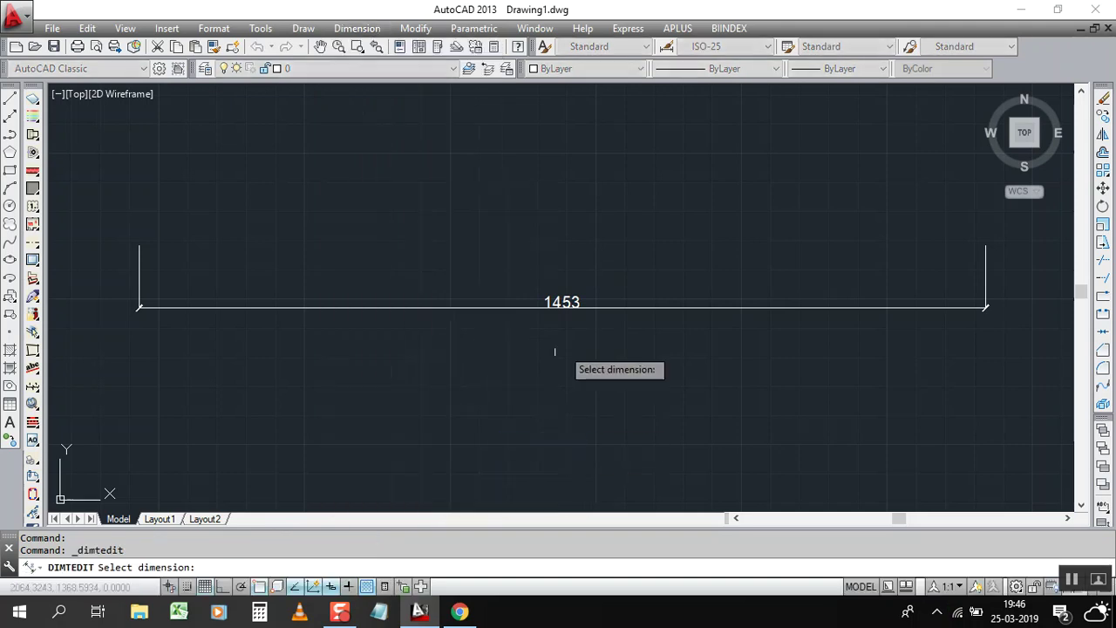
left_click(586, 299)
type("45")
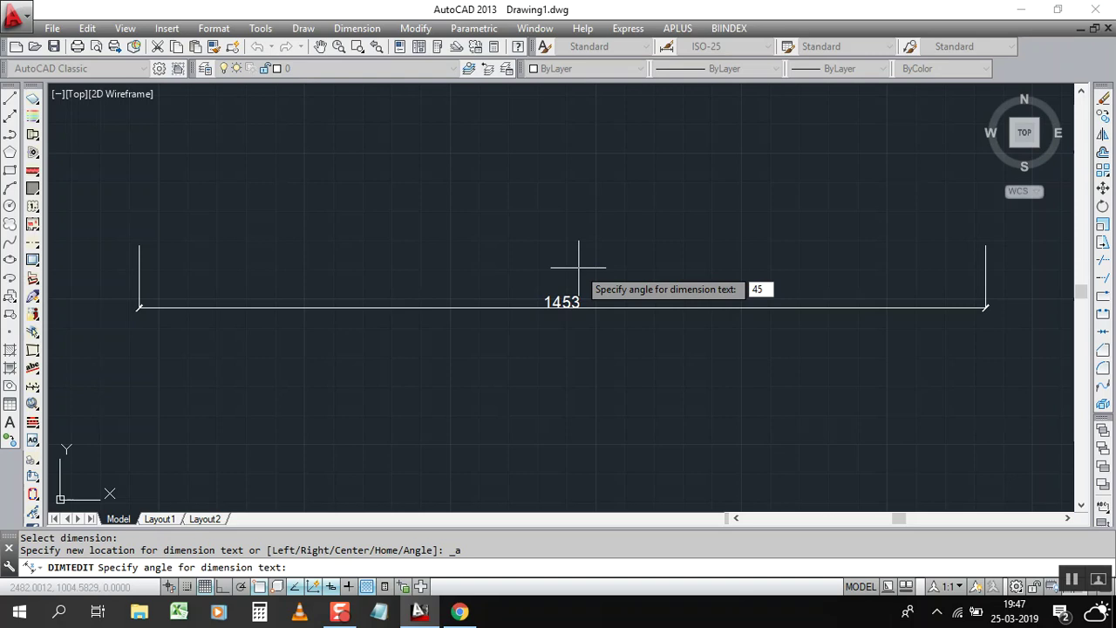
key("Return")
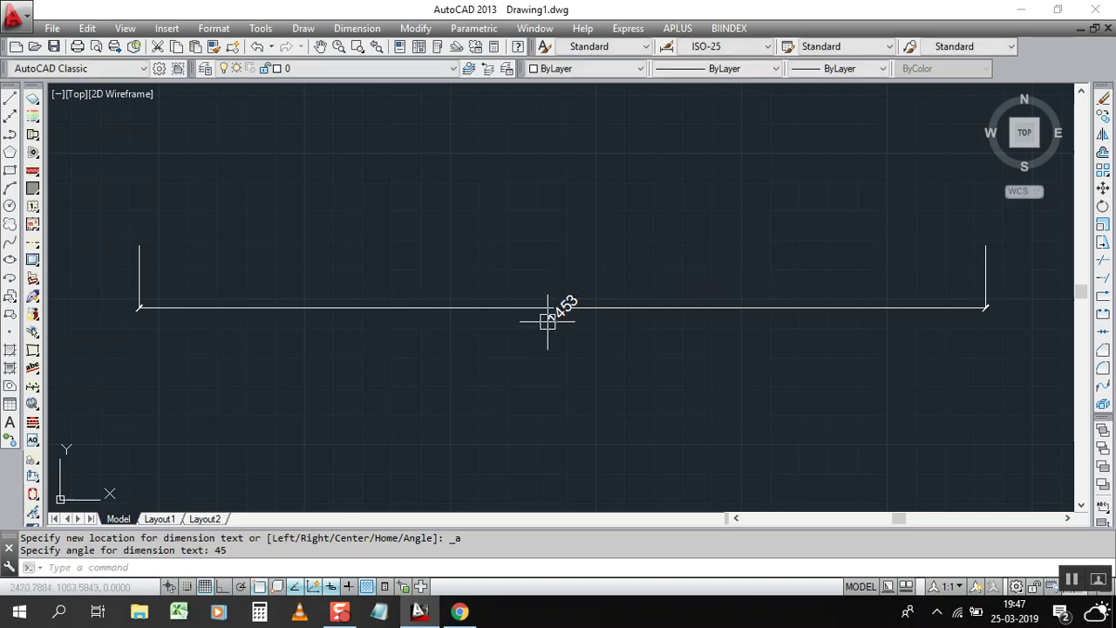
Repeat the text-angle command and re-angle the 1453 dimension text to 190°.
left_click(524, 307)
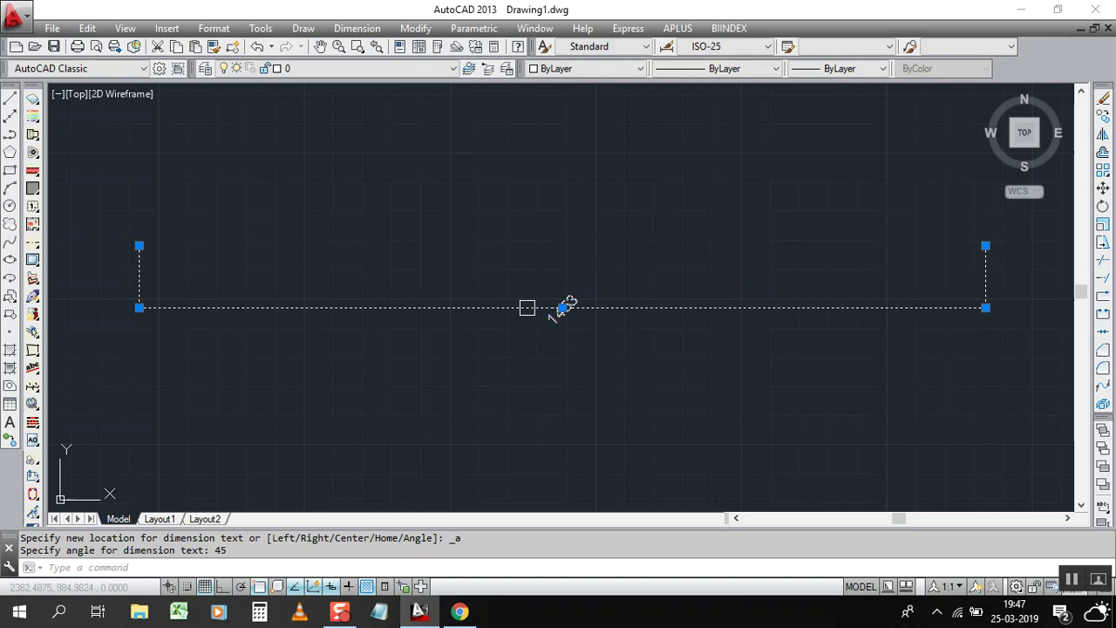
right_click(526, 307)
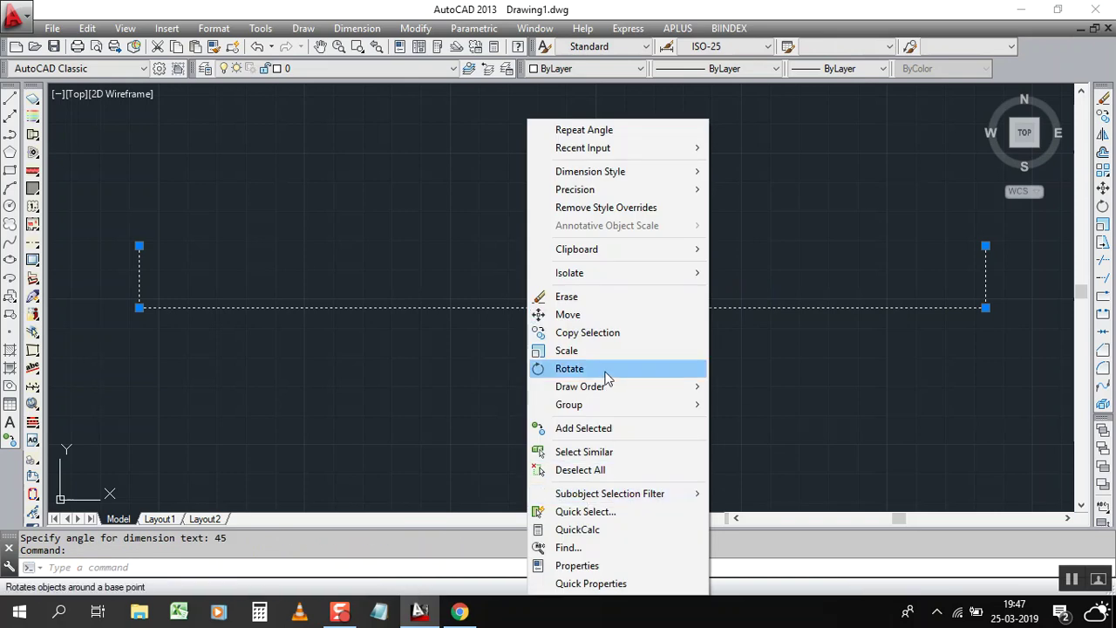
left_click(571, 130)
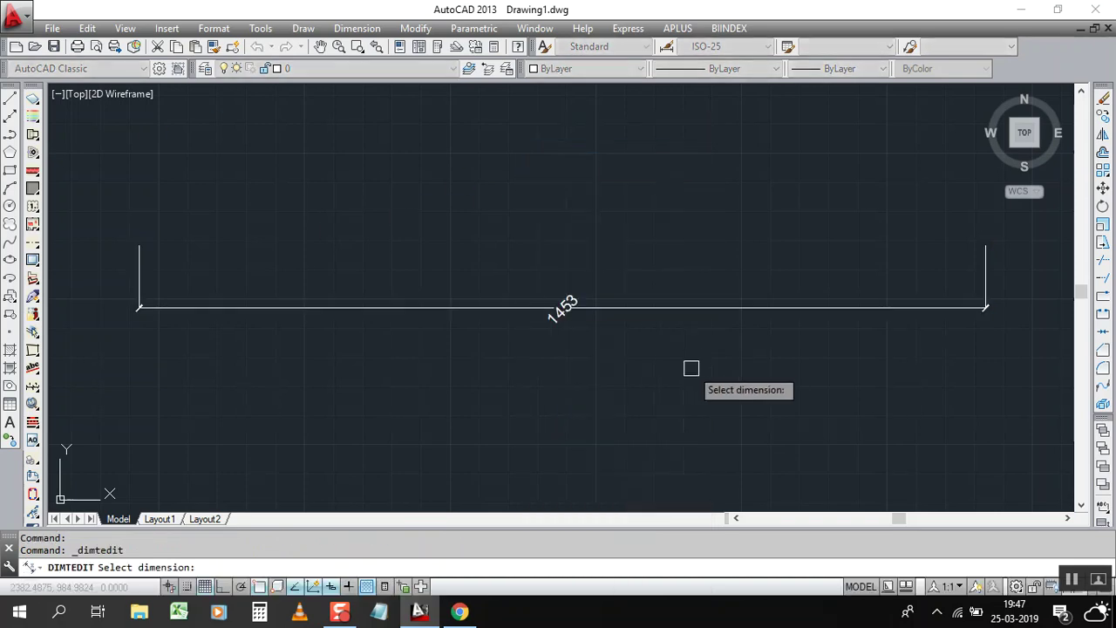
left_click(613, 308)
type("190")
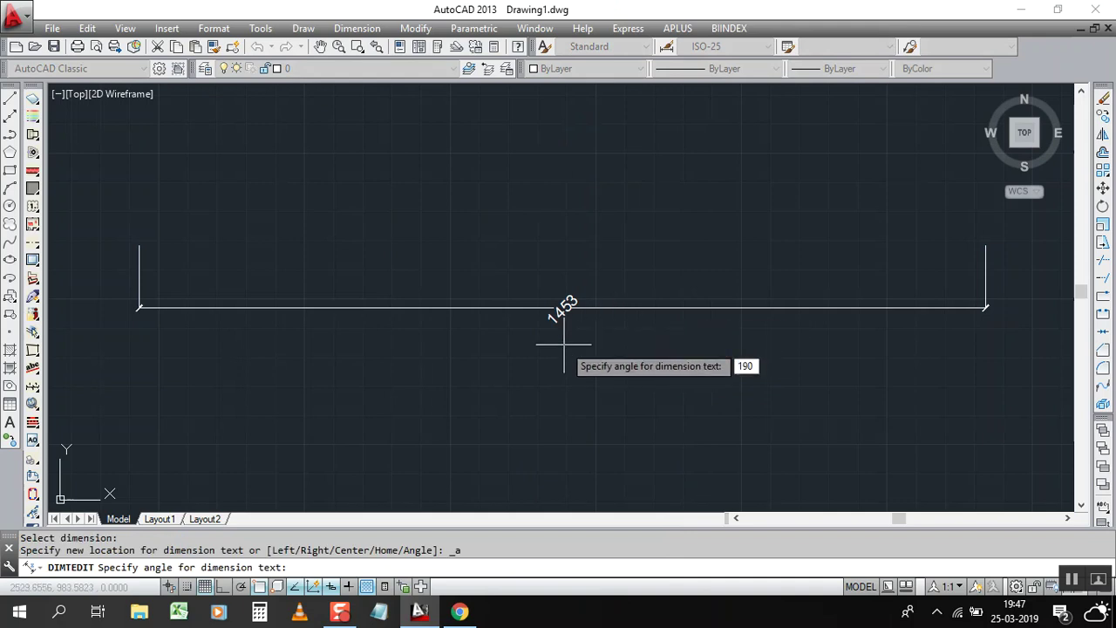
key("Return")
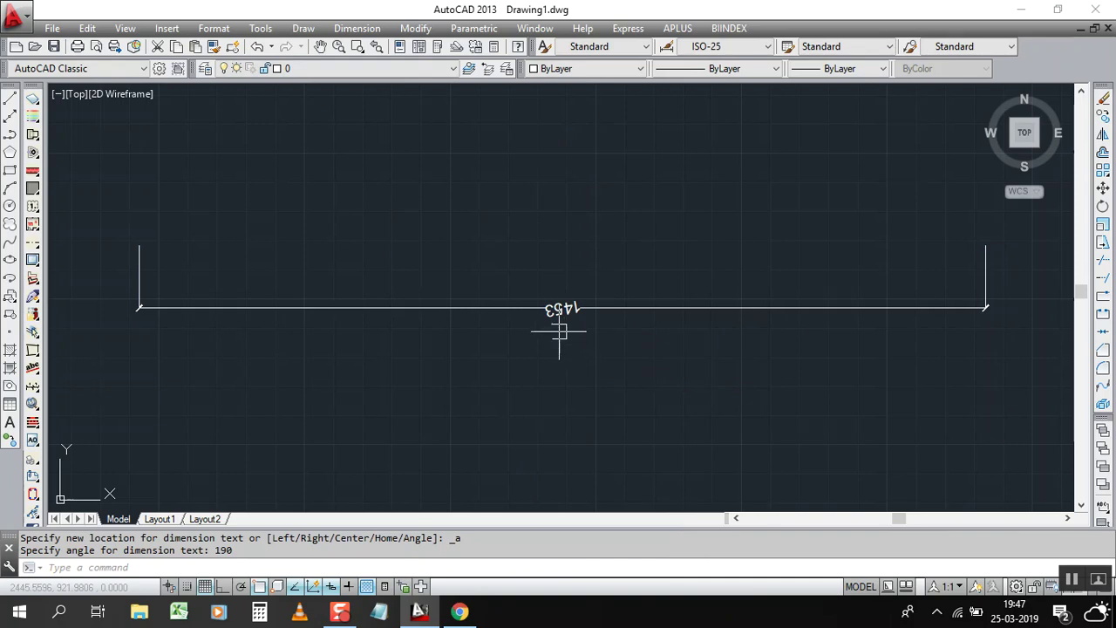
Re-angle the 1453 dimension text to exactly 180°, flipping it upside down.
left_click(544, 308)
right_click(545, 307)
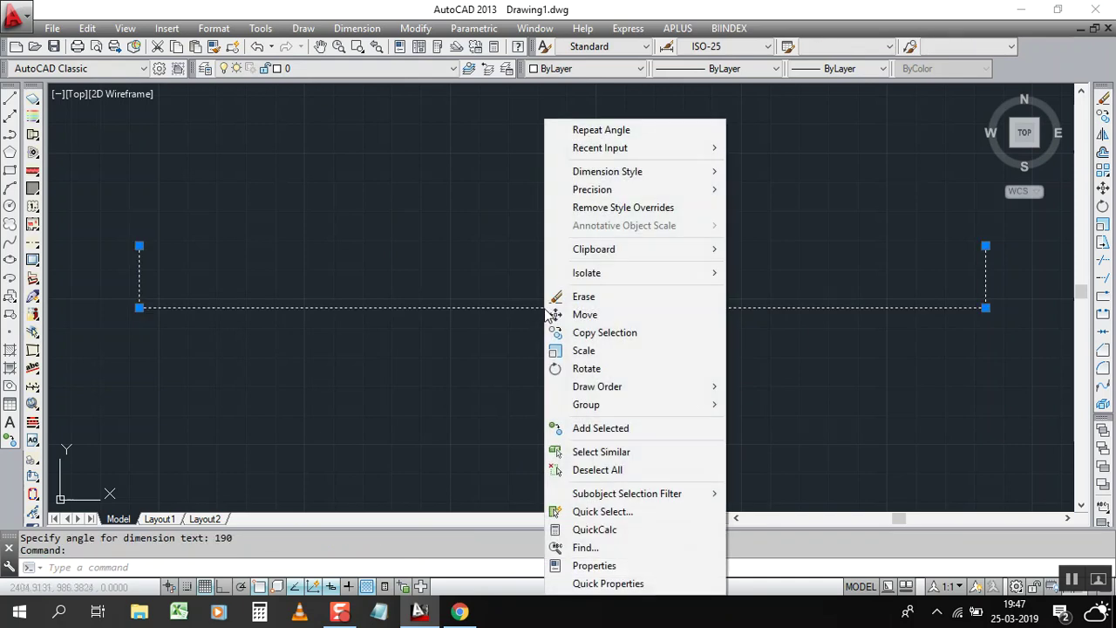
left_click(627, 130)
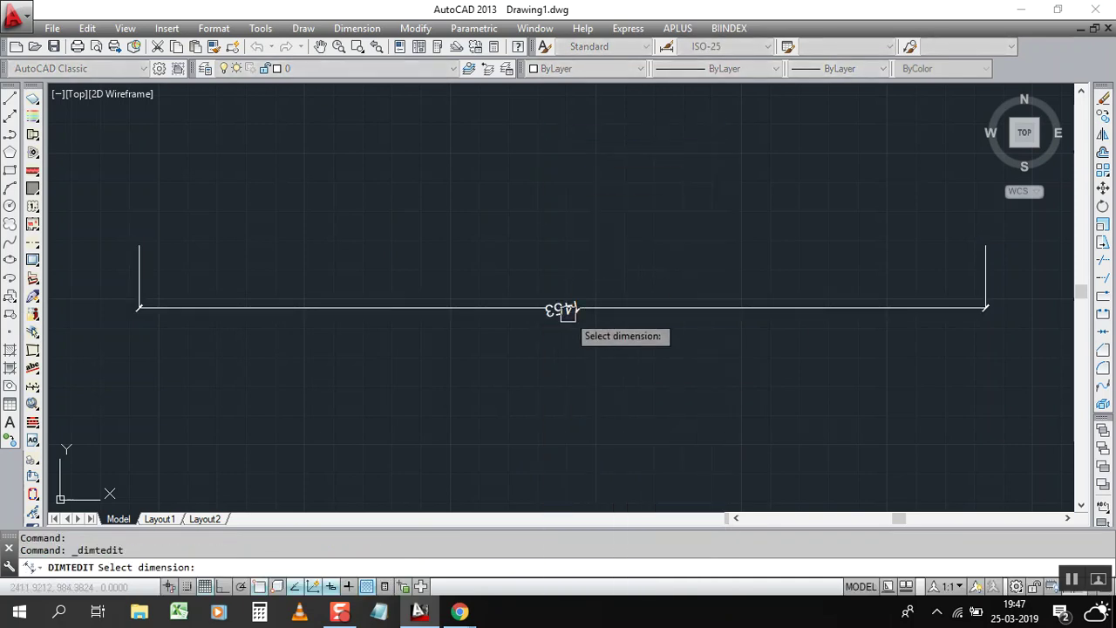
left_click(554, 309)
type("180")
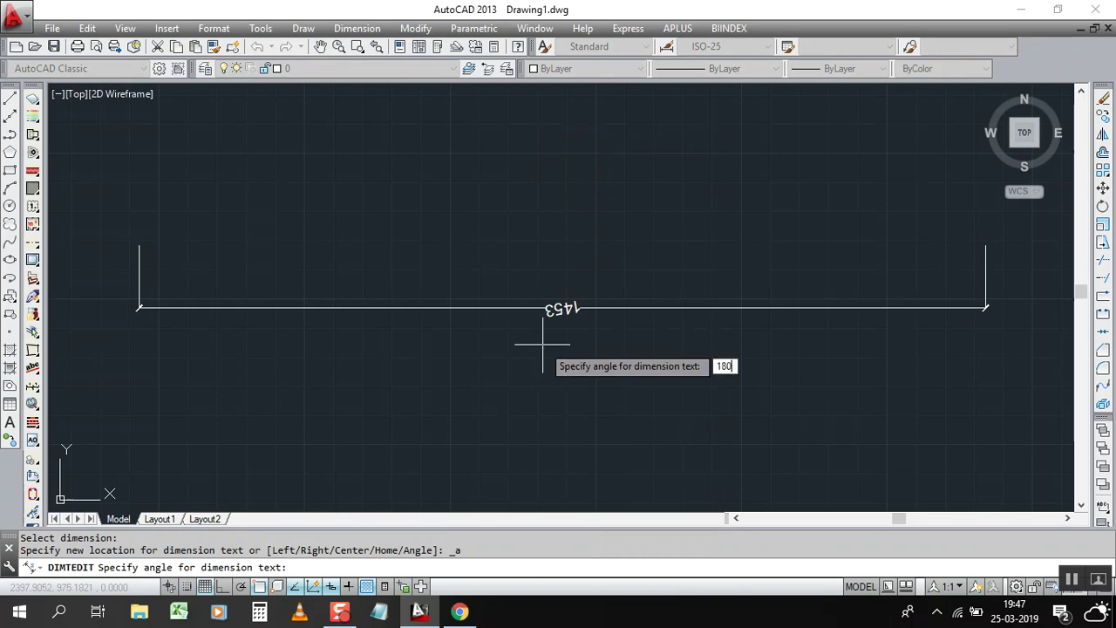
key("Return")
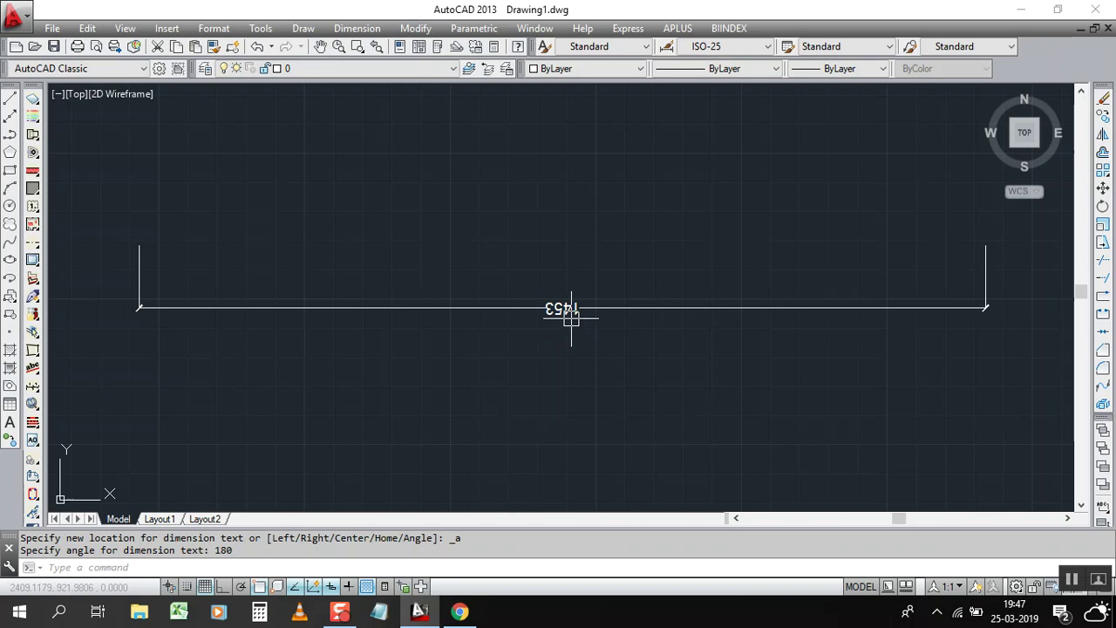
left_click(536, 311)
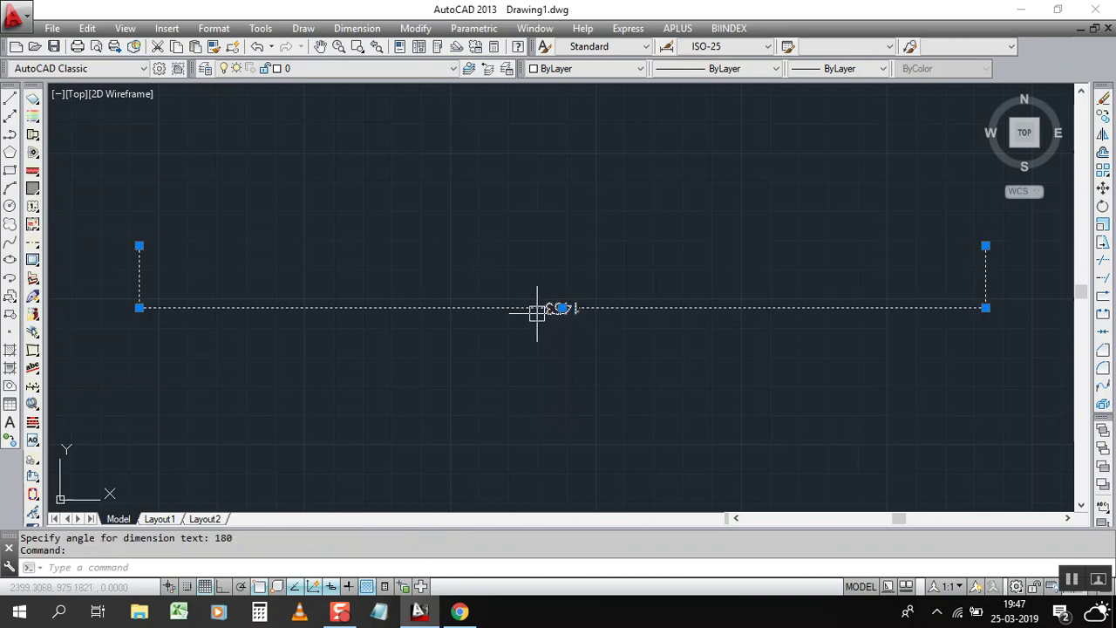
Set the 1453 dimension text angle back to 0° and clear the selection.
right_click(486, 373)
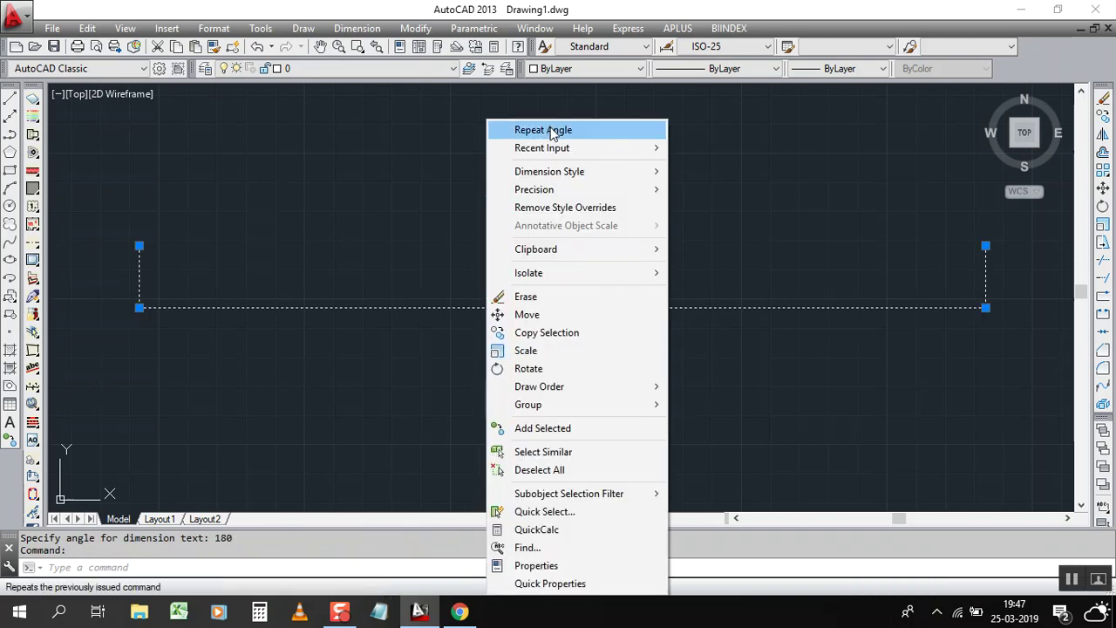
left_click(552, 131)
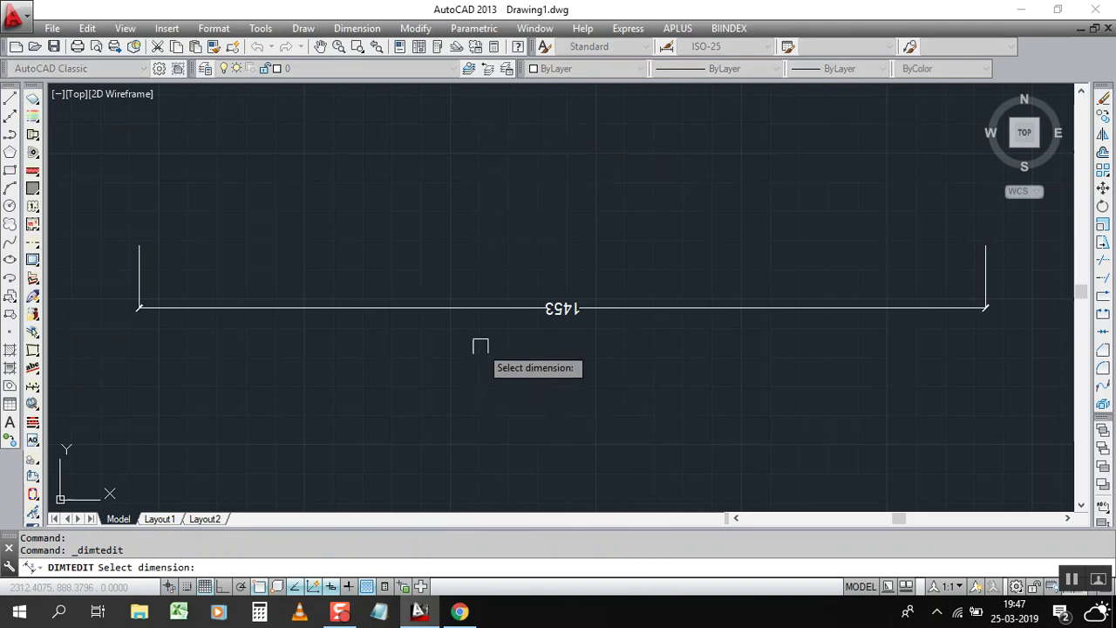
left_click(580, 309)
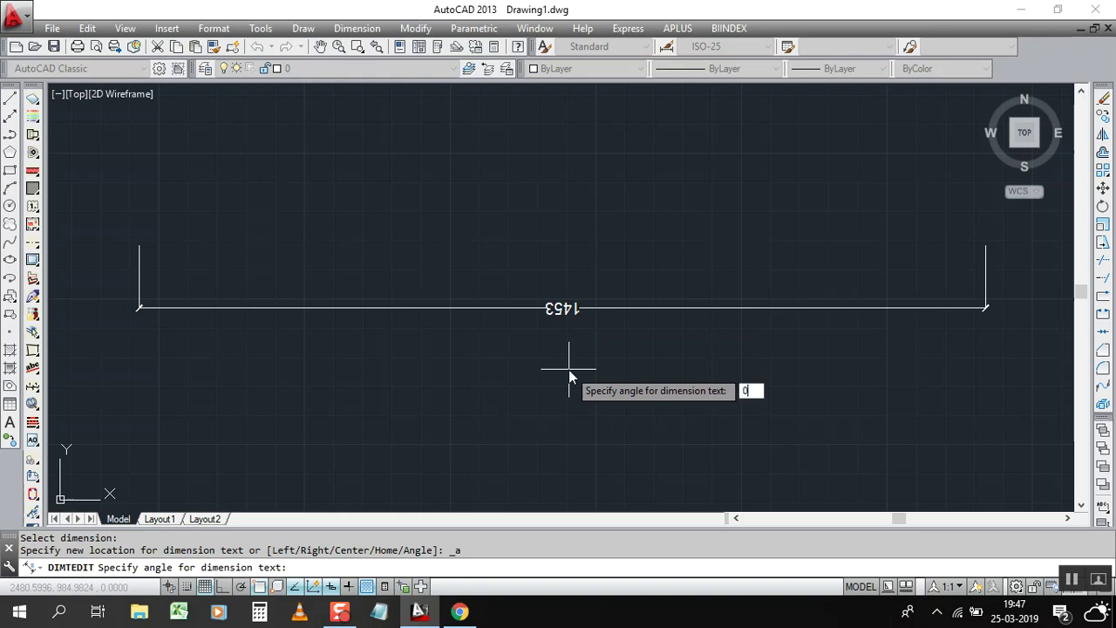
key("Return")
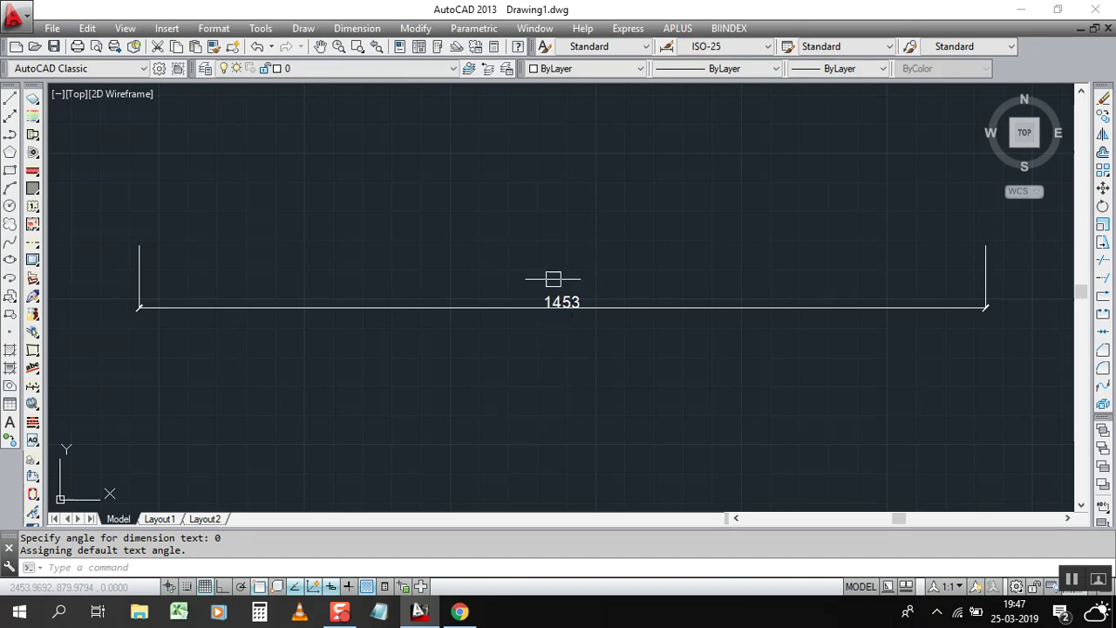
left_click(563, 303)
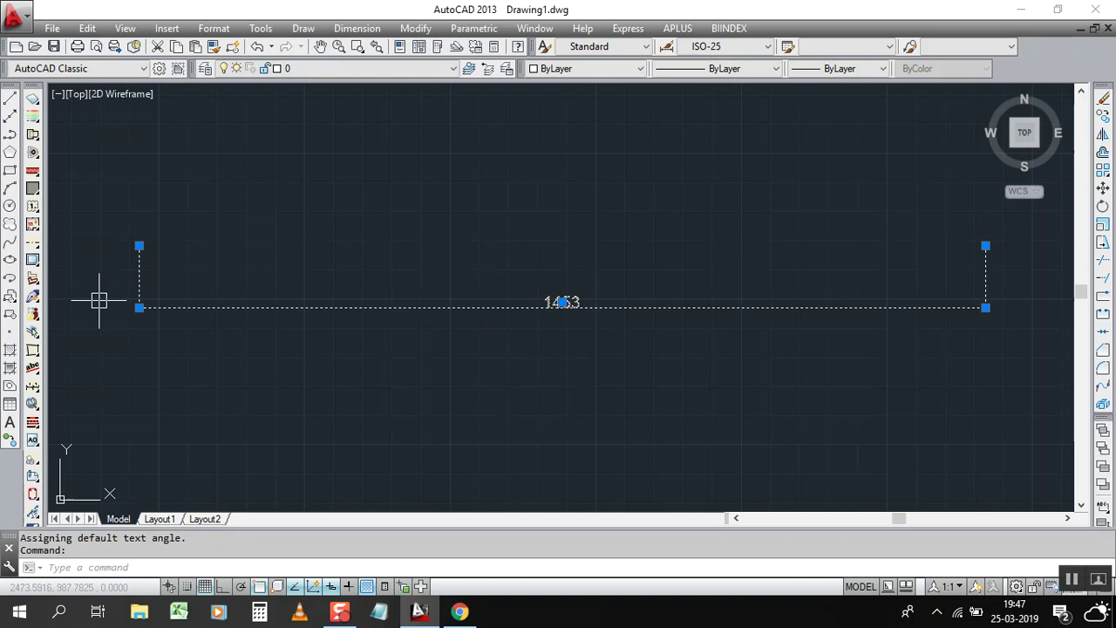
key("Escape")
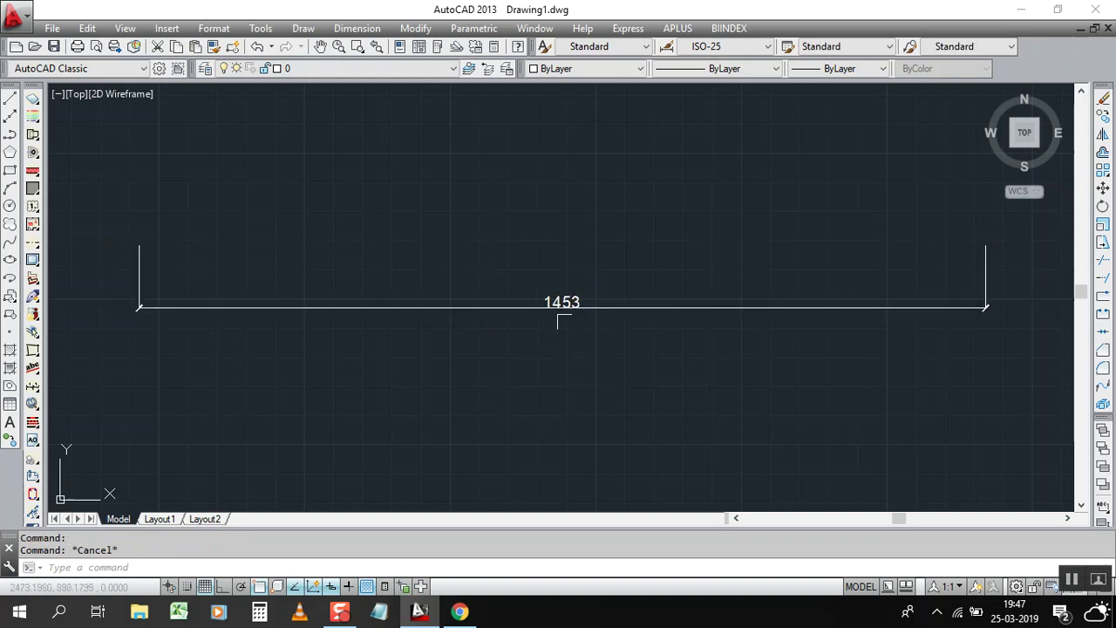
left_click(561, 305)
key("Escape")
Left-justify the 1453 dimension text with Dimension > Align Text > Left.
left_click(357, 28)
mouse_move(374, 424)
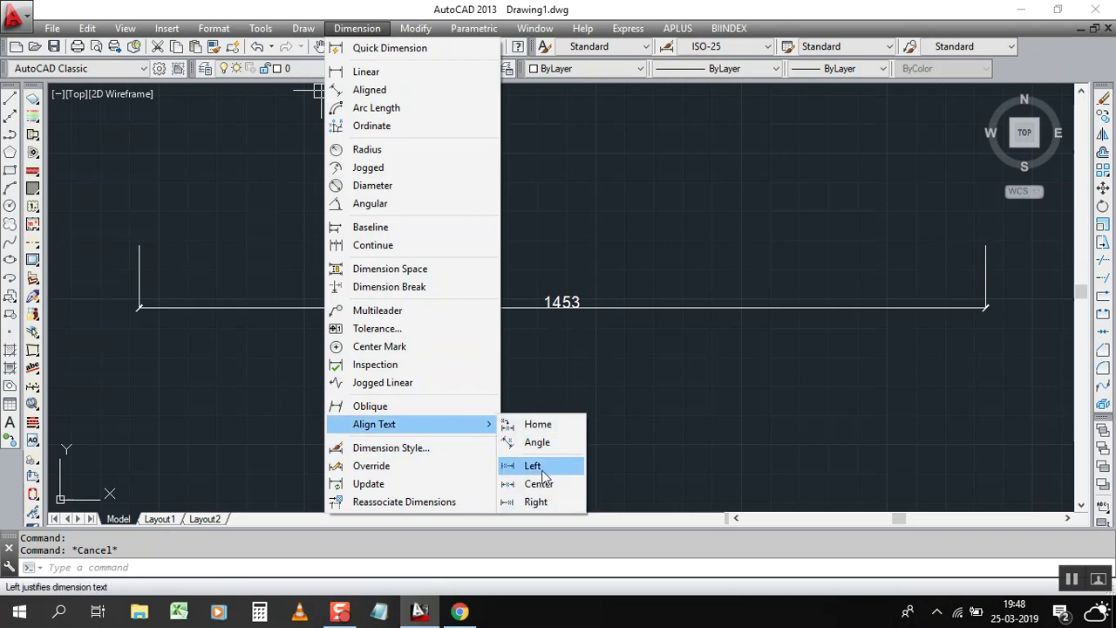
left_click(534, 465)
left_click(598, 309)
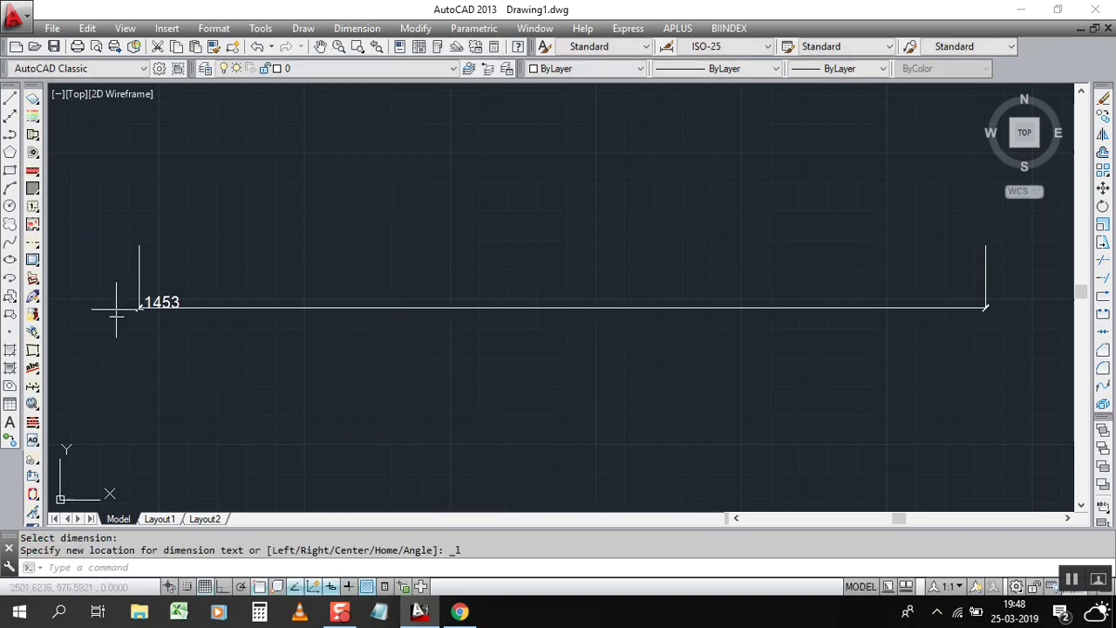
Re-centre the 1453 dimension text on its line using DIMTEDIT's Center option.
left_click(357, 28)
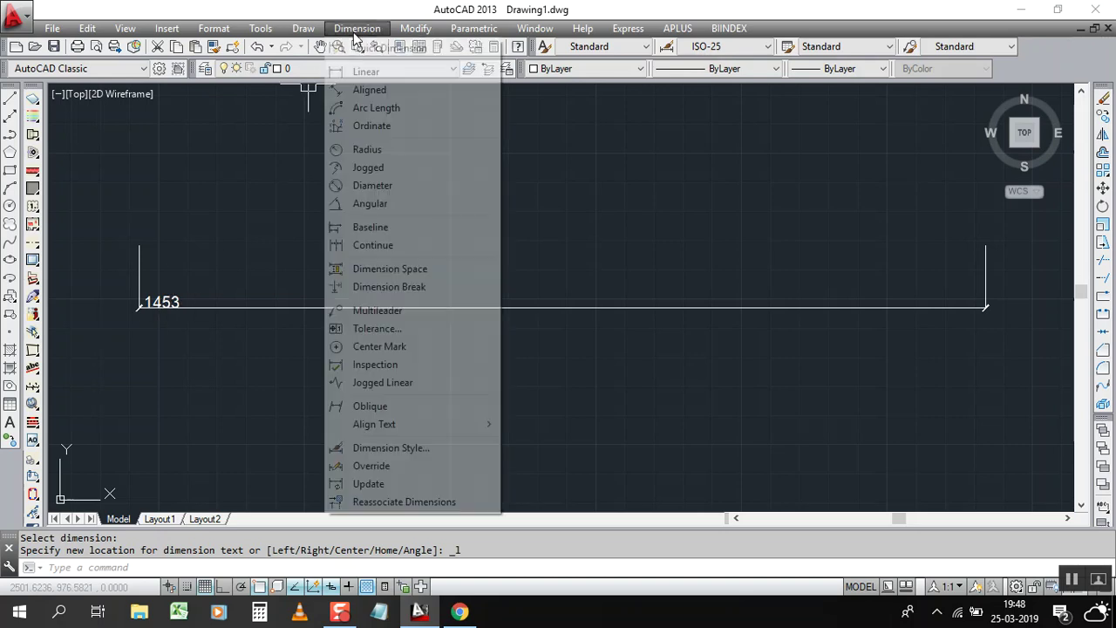
mouse_move(374, 424)
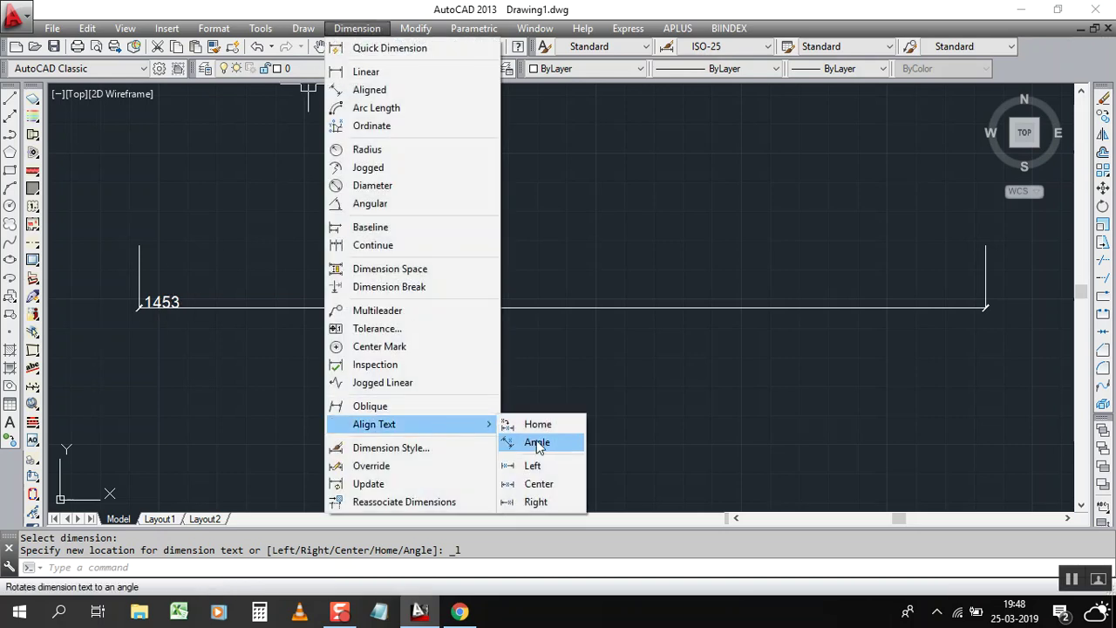
left_click(539, 484)
left_click(302, 324)
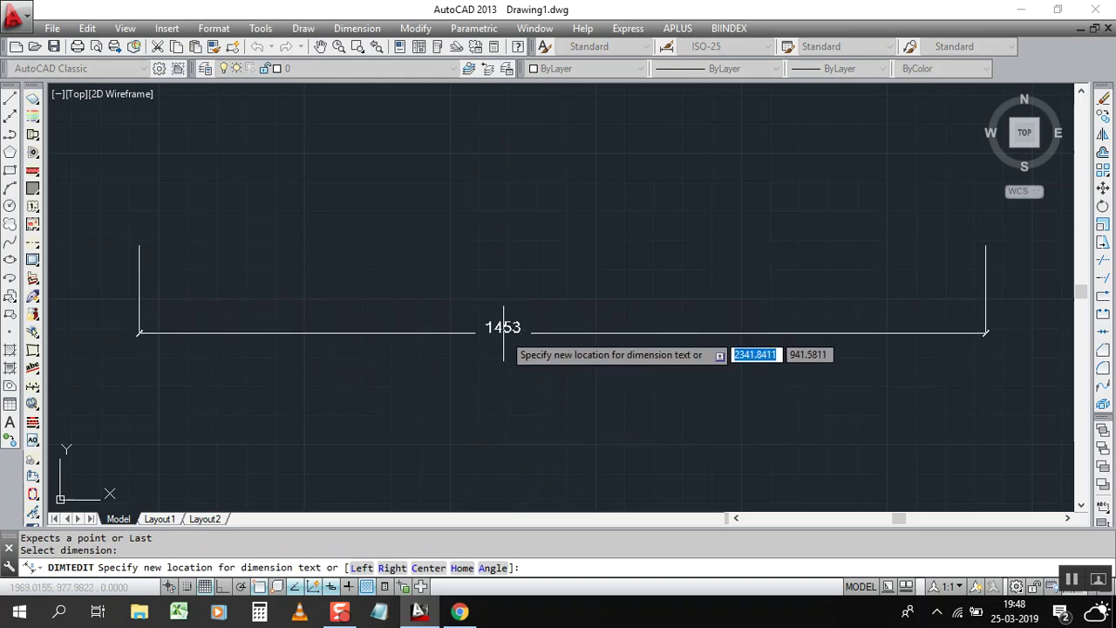
key("Escape")
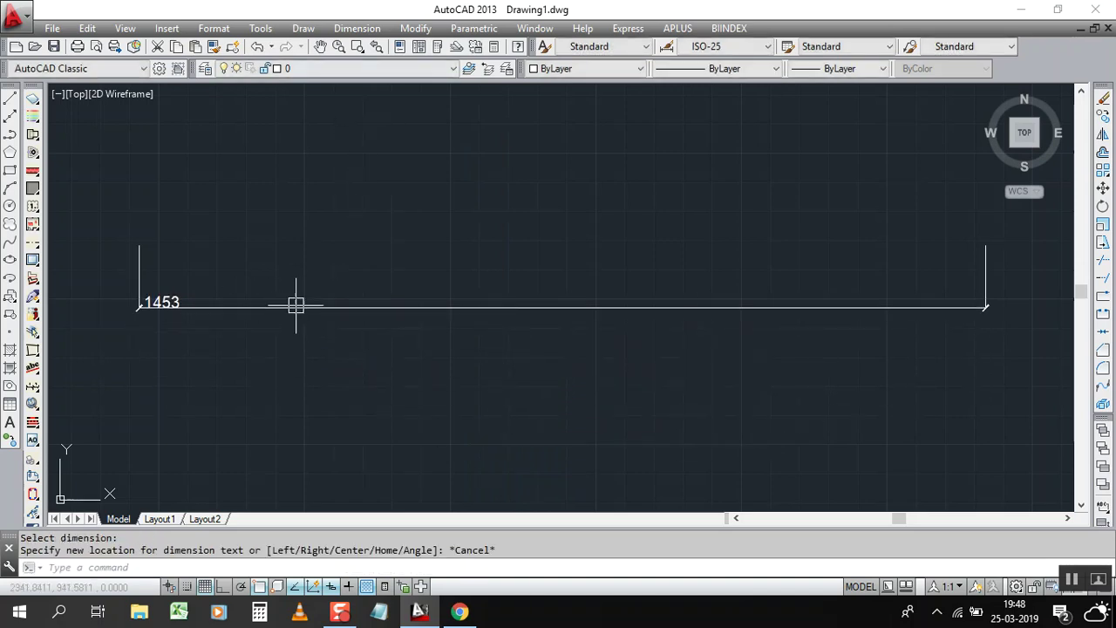
left_click(298, 306)
key("Escape")
key("Return")
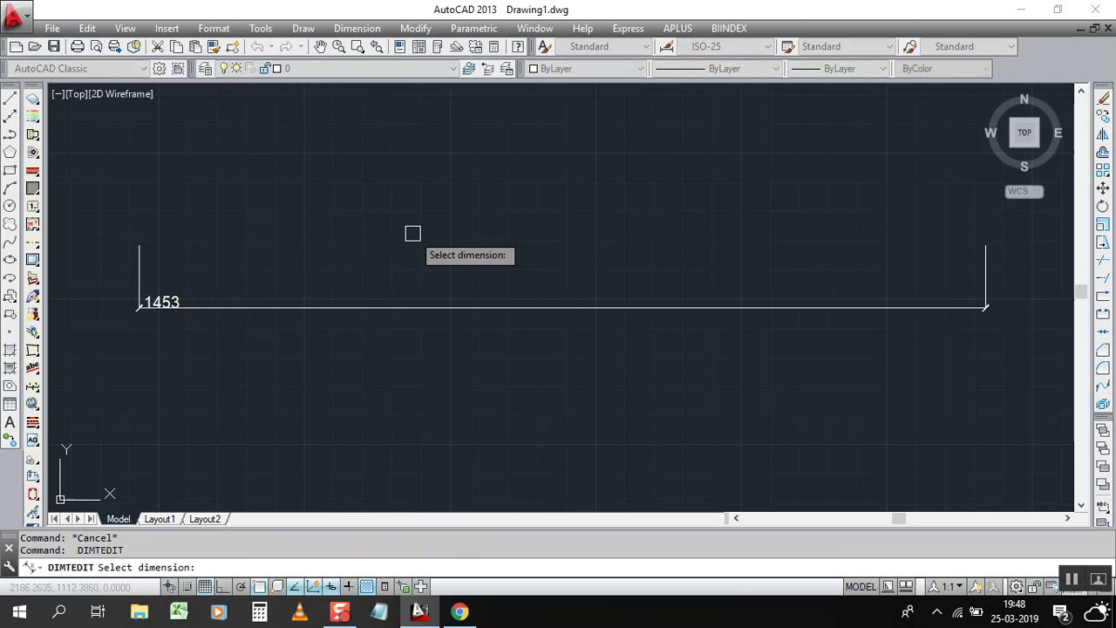
left_click(369, 307)
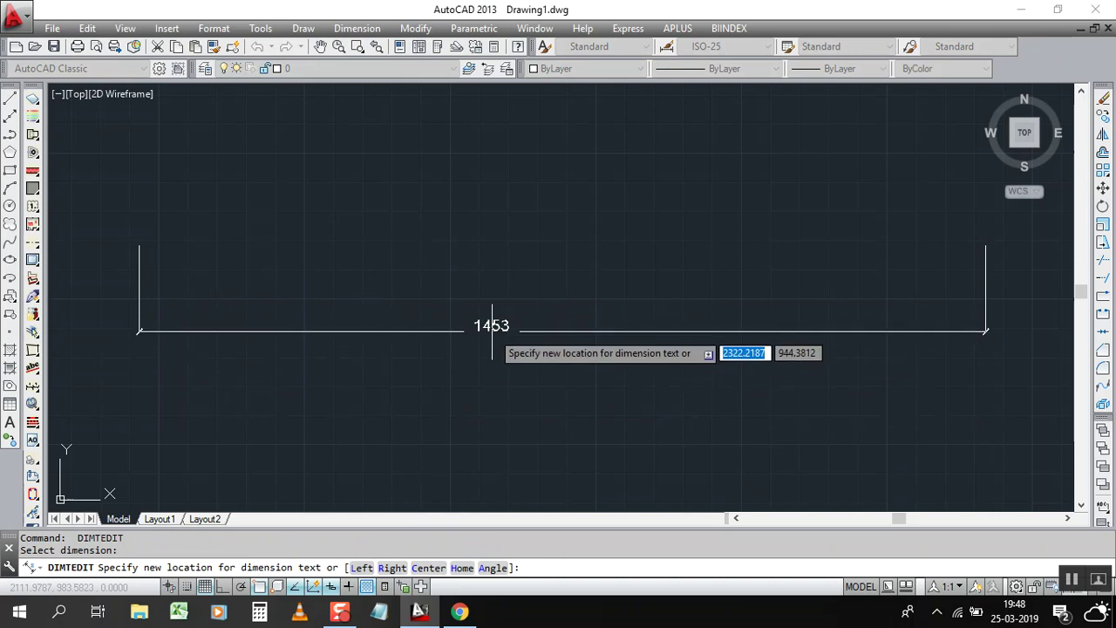
type("c")
key("Return")
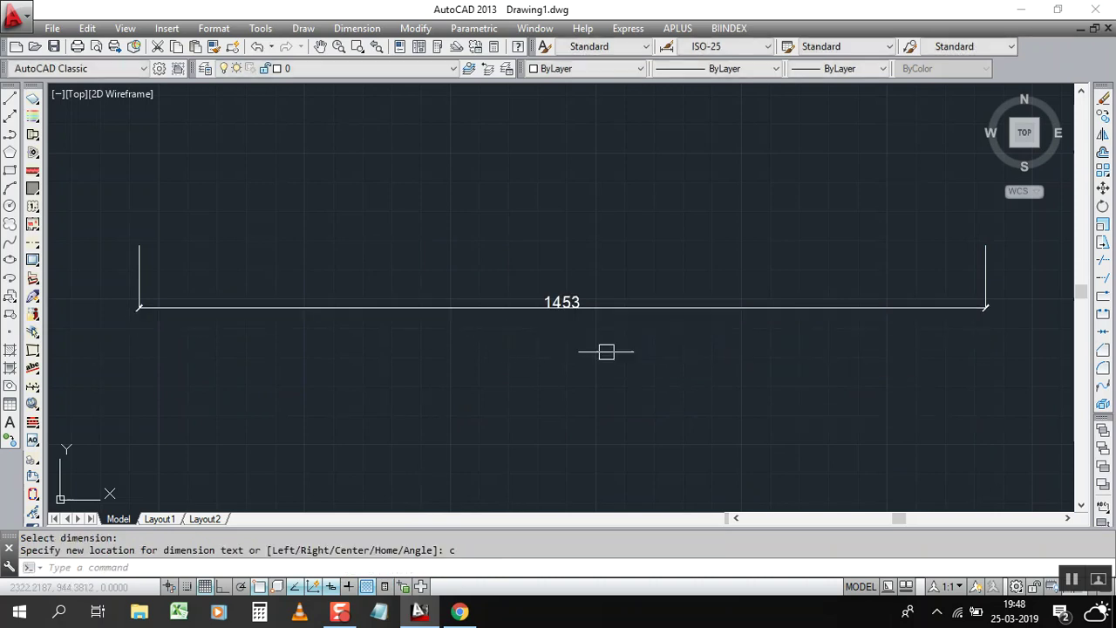
left_click(346, 34)
mouse_move(374, 424)
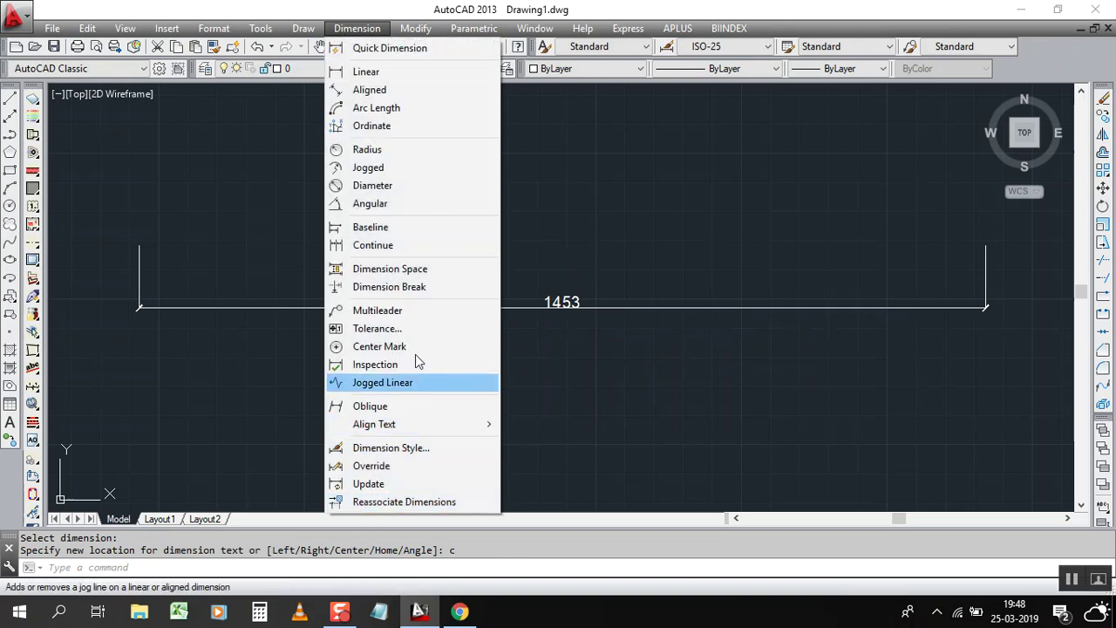
left_click(536, 501)
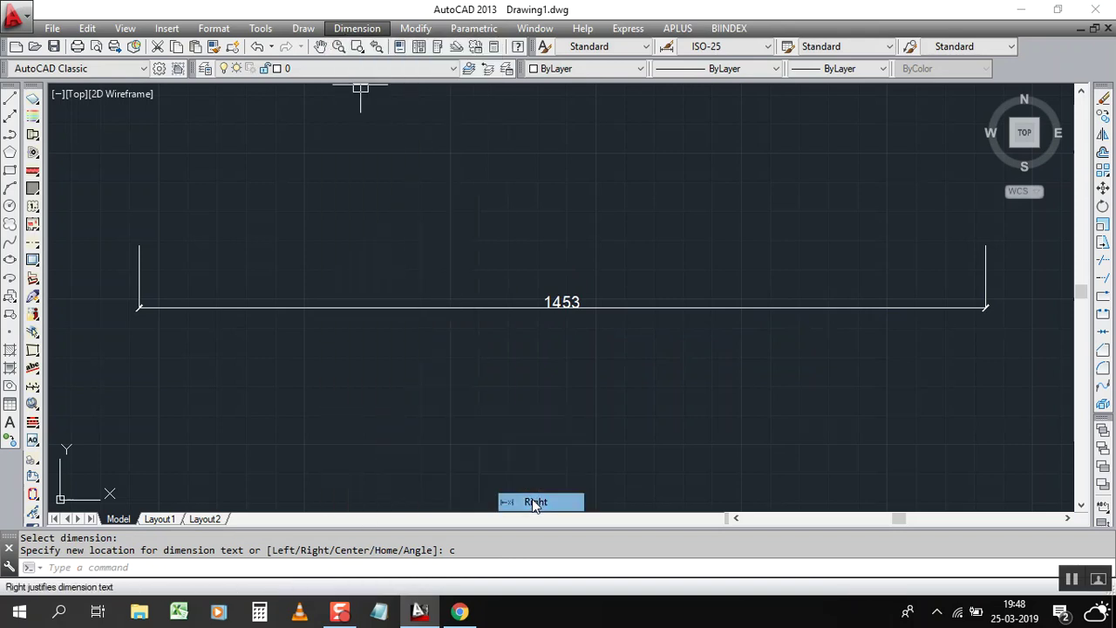
left_click(576, 305)
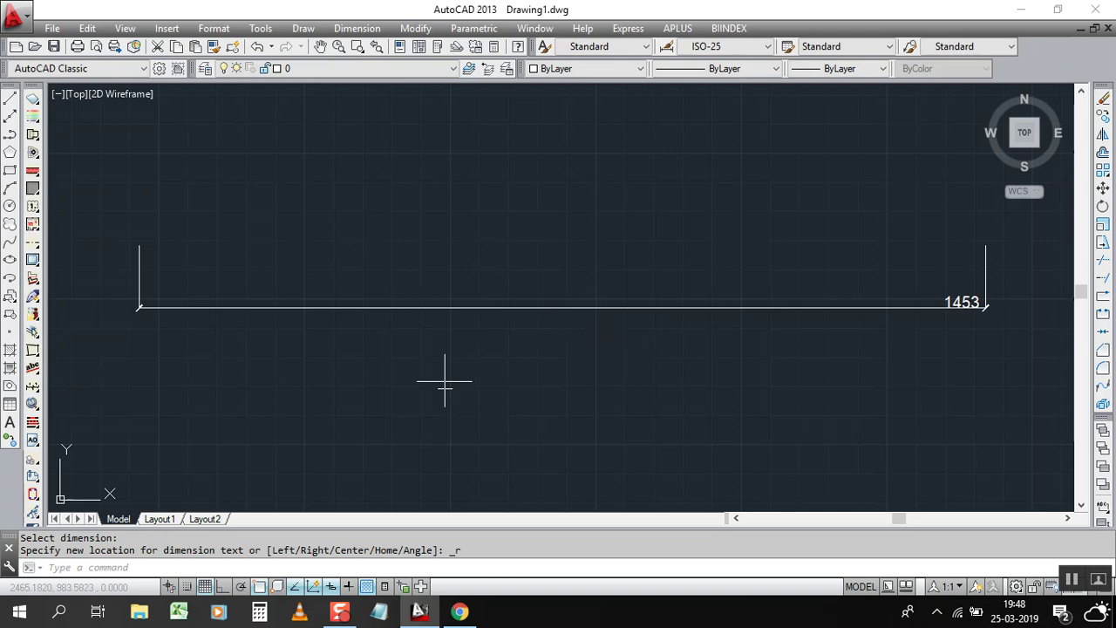
key("Return")
left_click(470, 306)
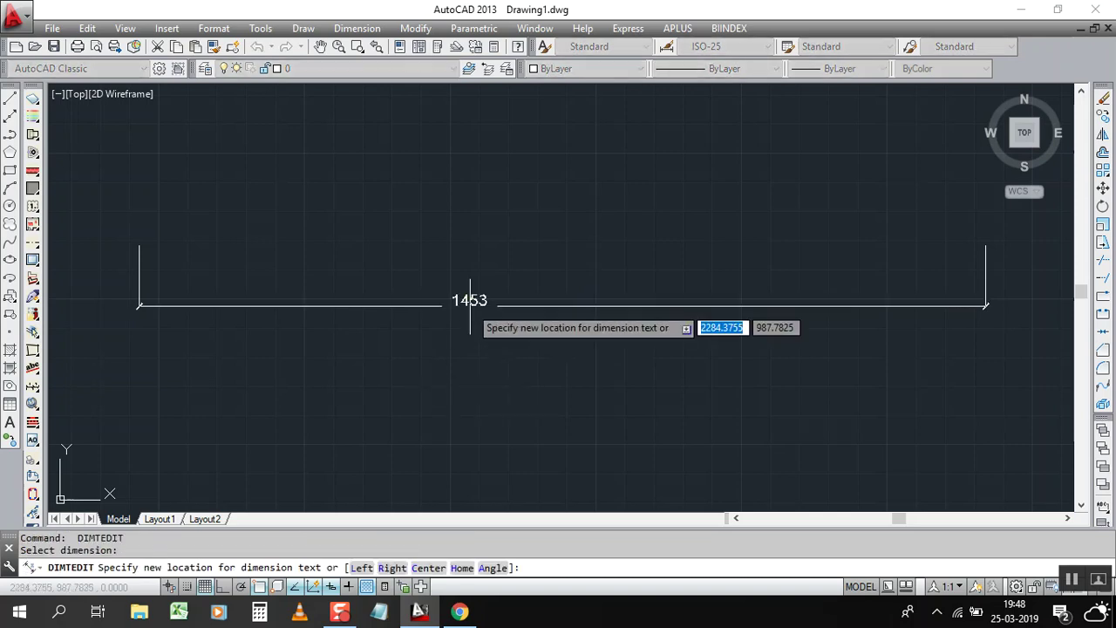
type("c")
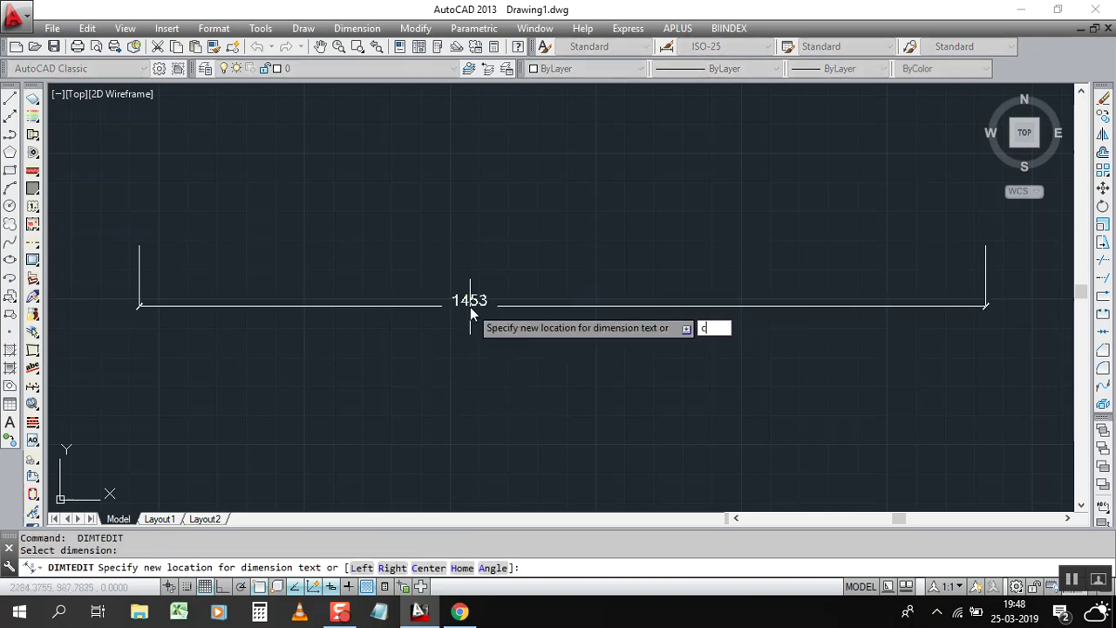
key("Return")
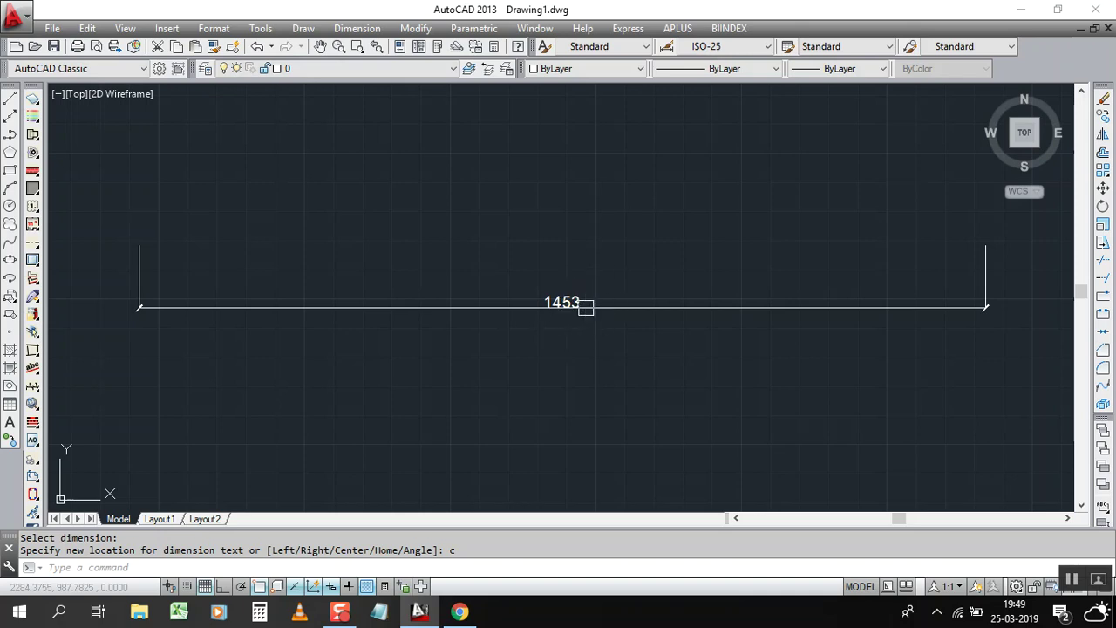
Raise the 1453 dimension's precision to 0.0, then to 0.00.
key("Return")
left_click(533, 306)
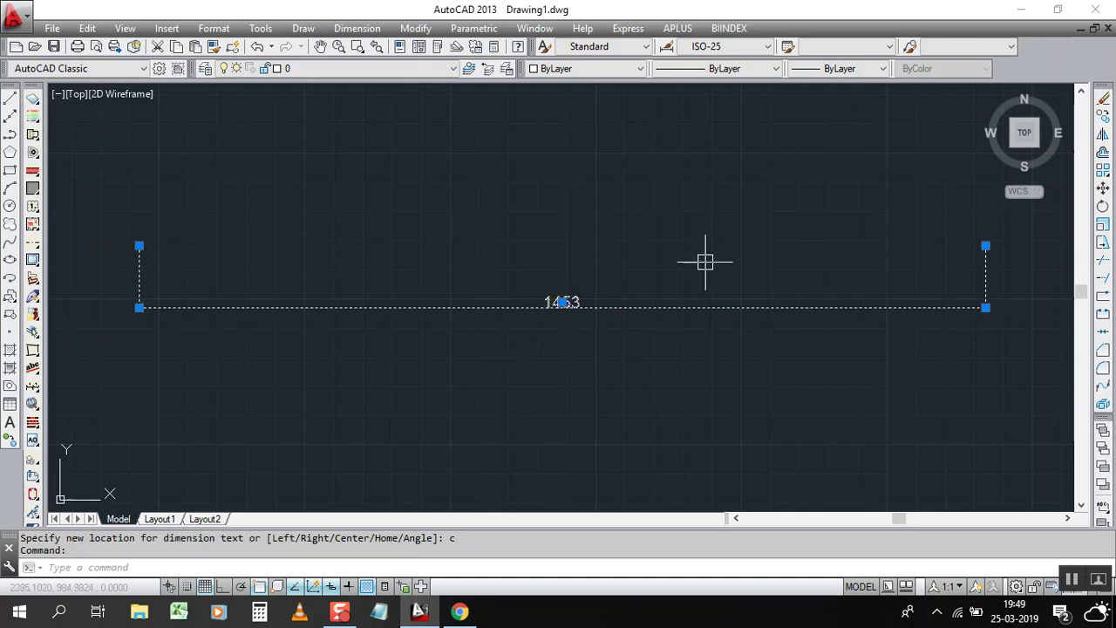
right_click(539, 323)
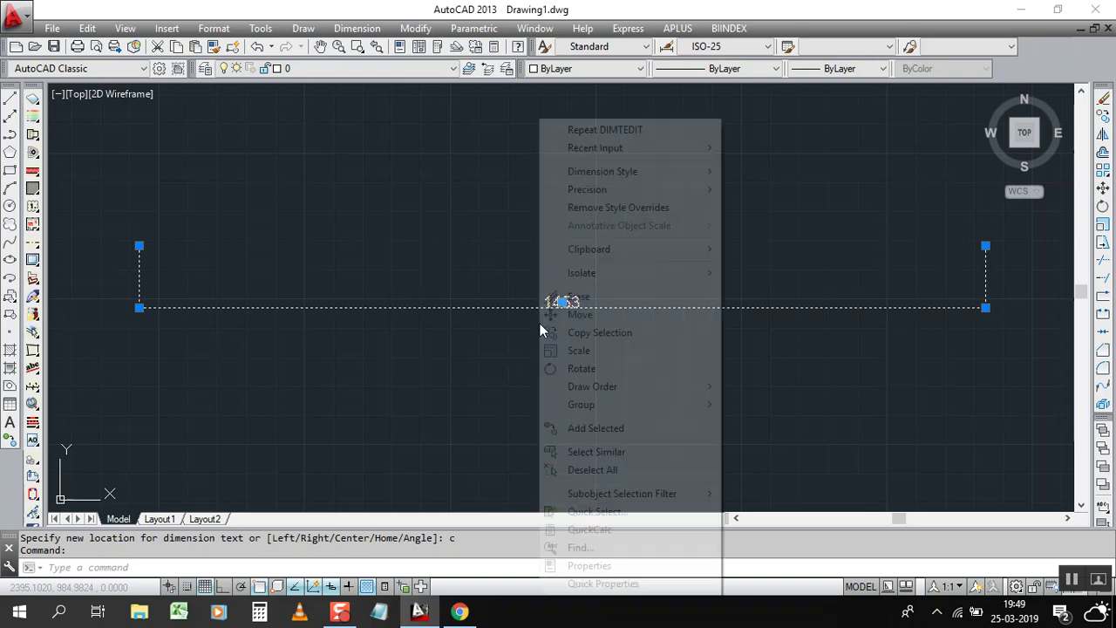
mouse_move(587, 189)
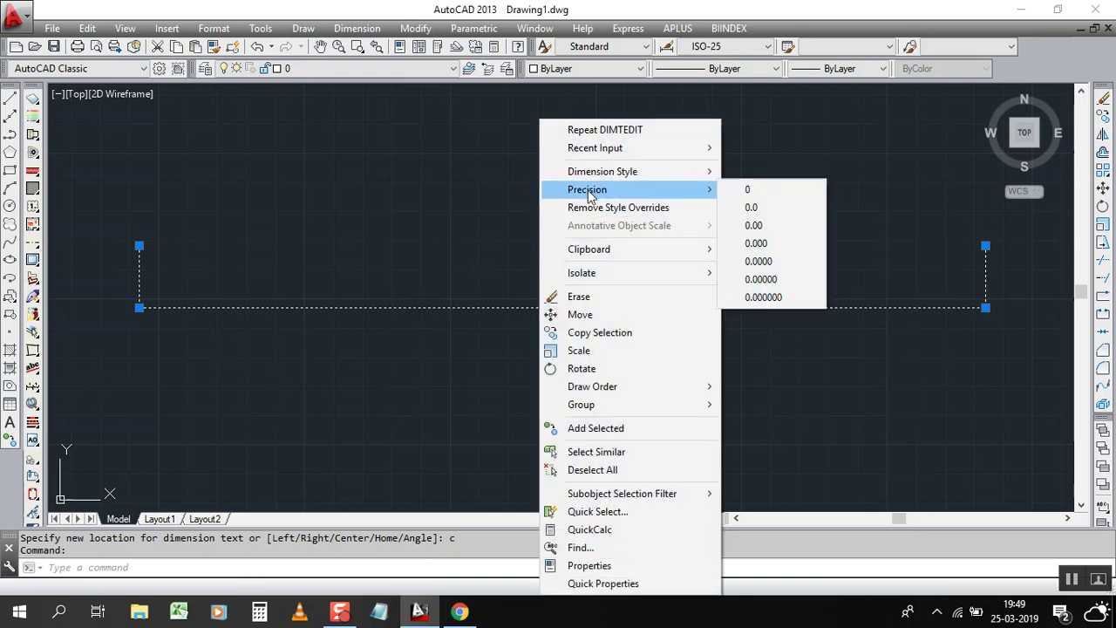
left_click(755, 209)
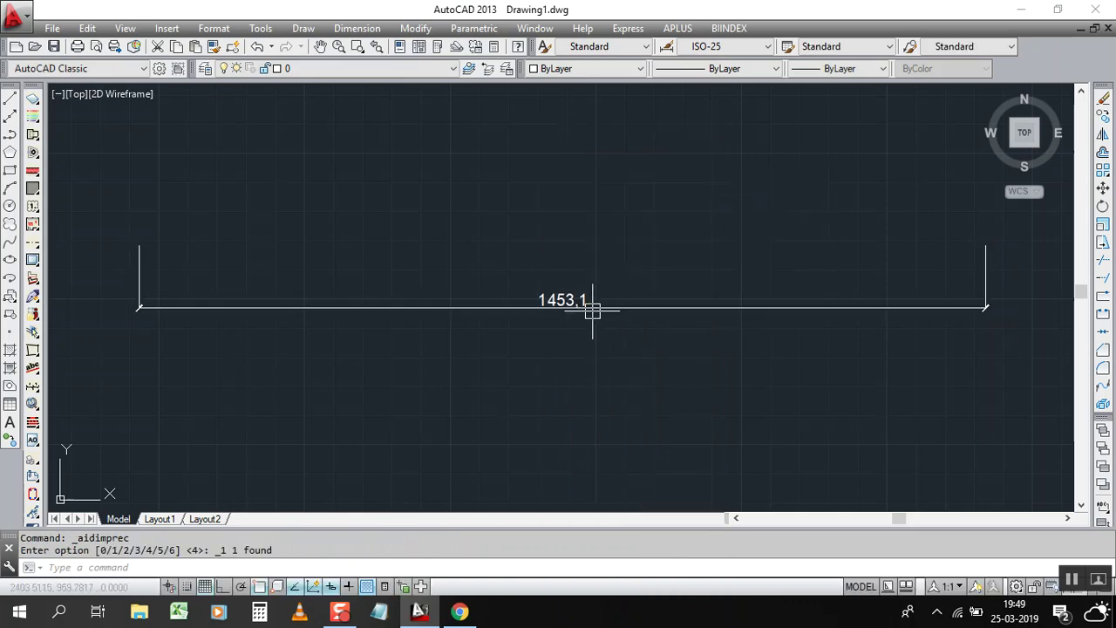
left_click(540, 307)
right_click(540, 307)
mouse_move(588, 189)
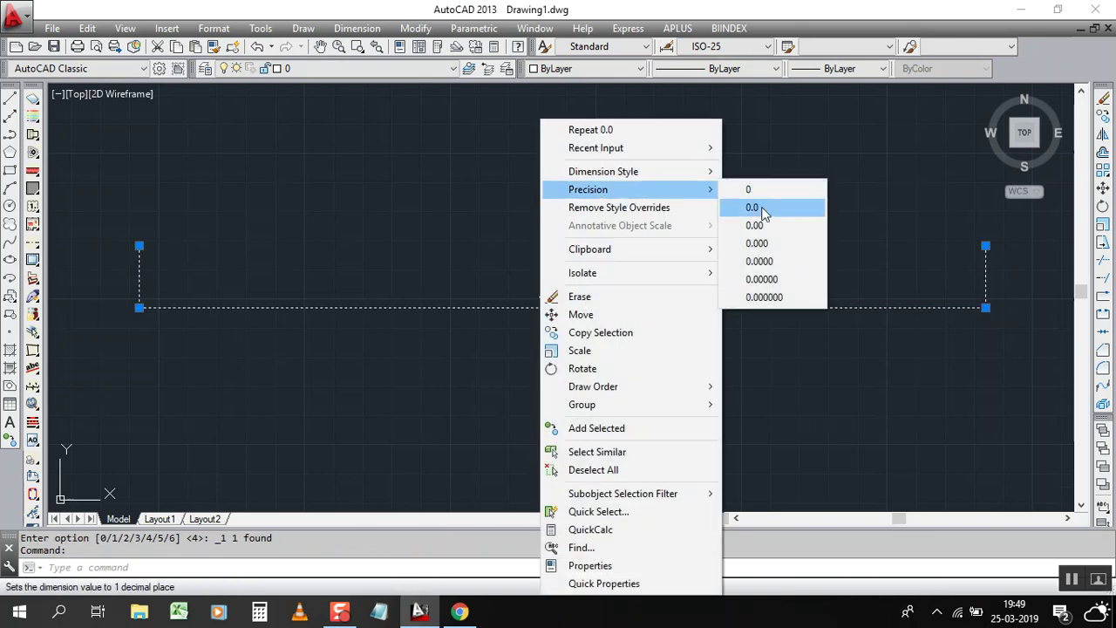
left_click(756, 225)
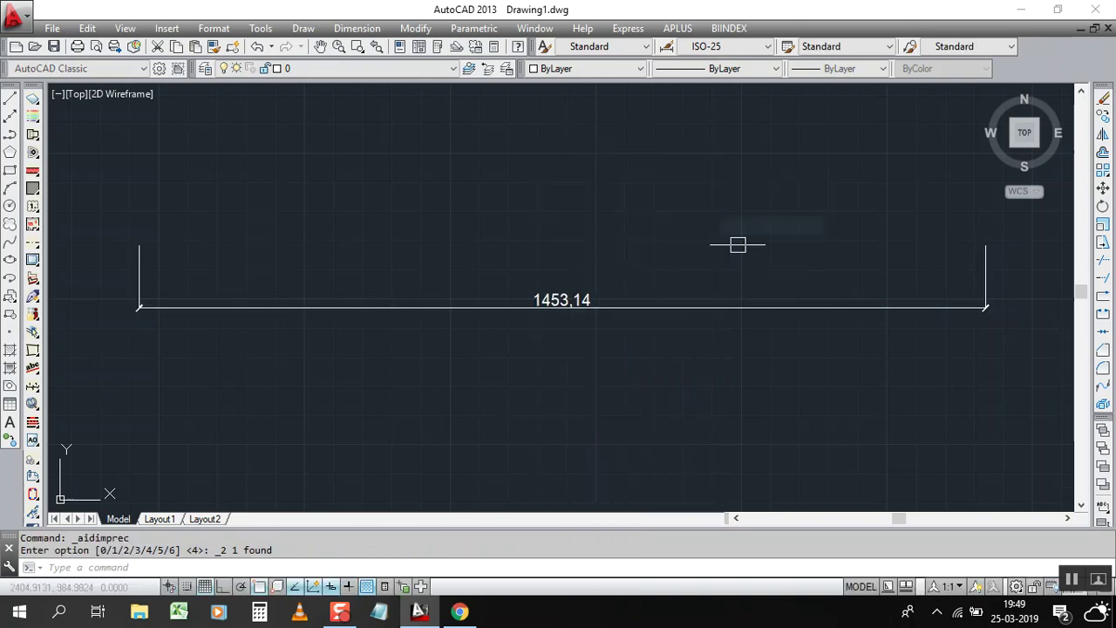
Set the dimension precision to six decimals so it reads 1453,144616.
right_click(525, 310)
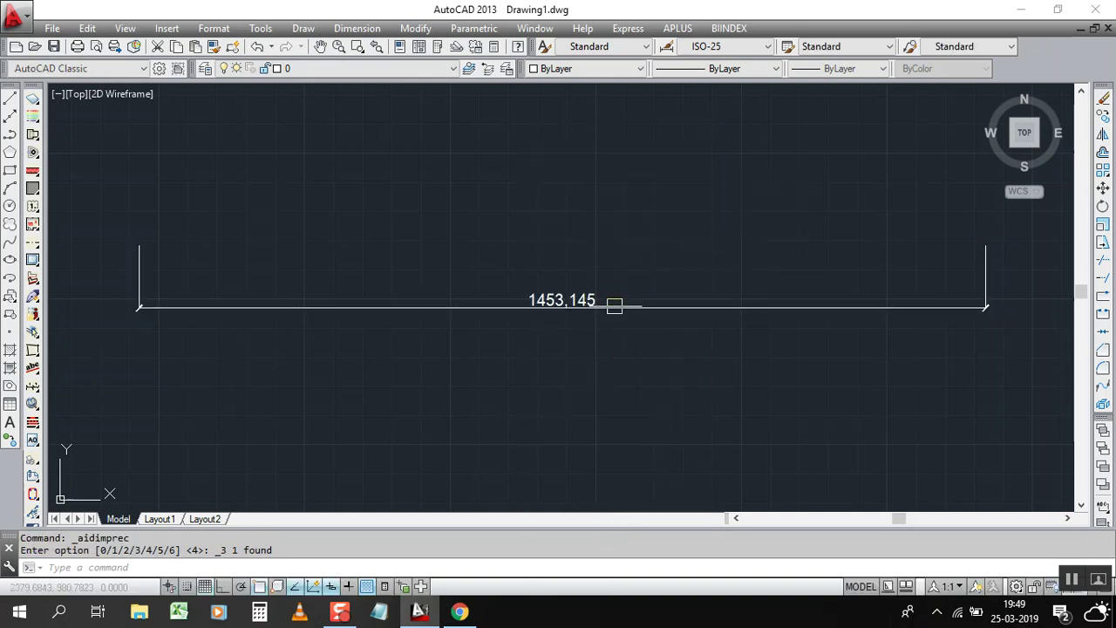
left_click(549, 307)
right_click(549, 307)
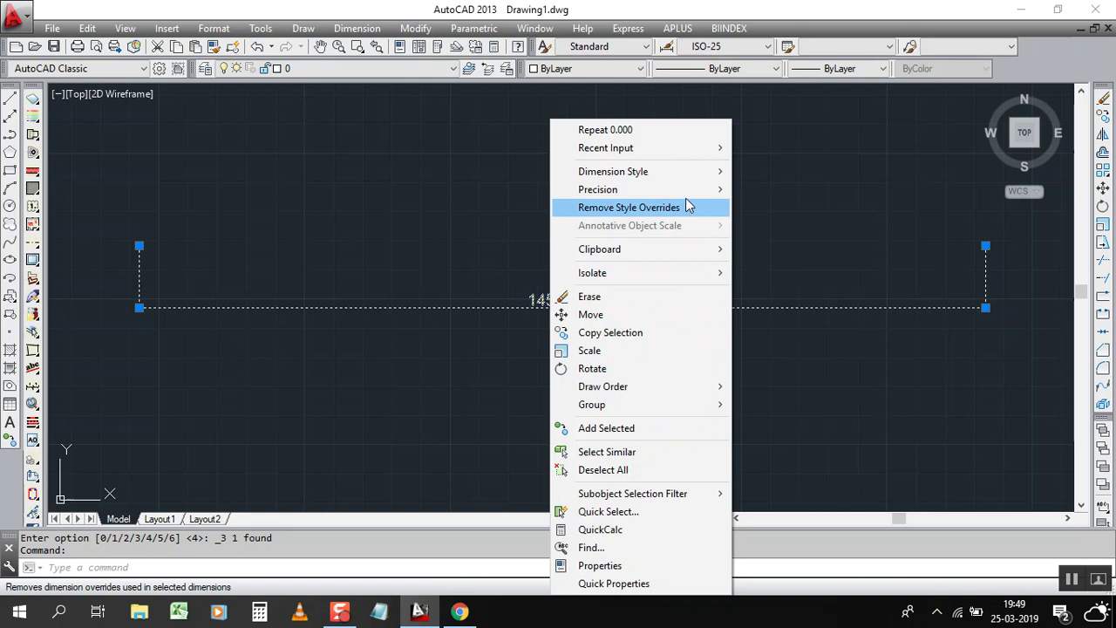
mouse_move(598, 190)
left_click(780, 296)
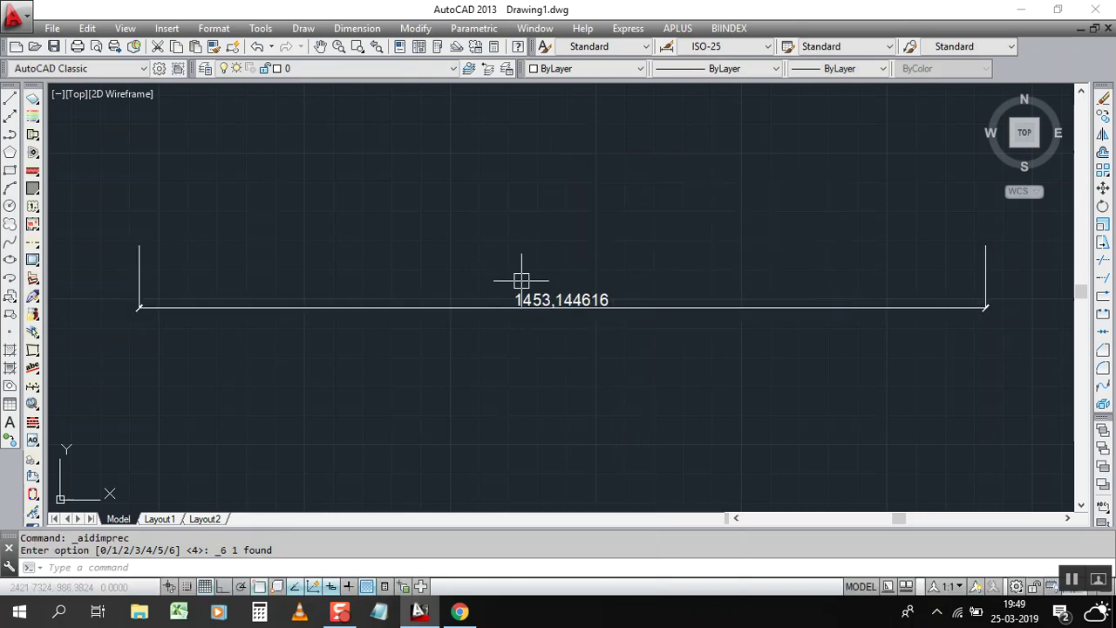
type("d")
key("Return")
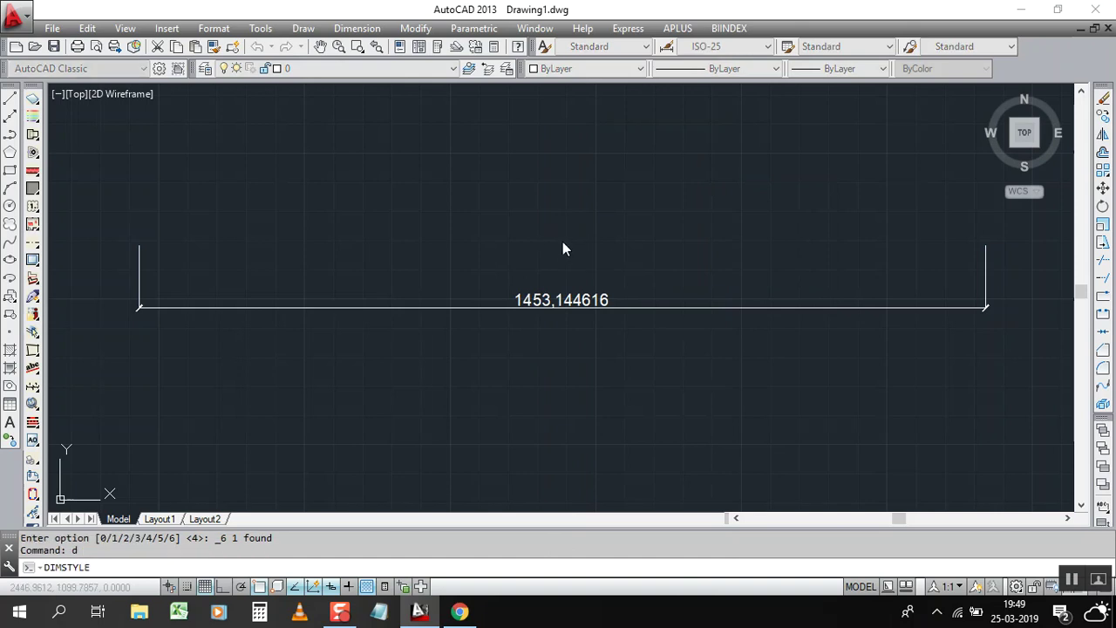
left_click(729, 272)
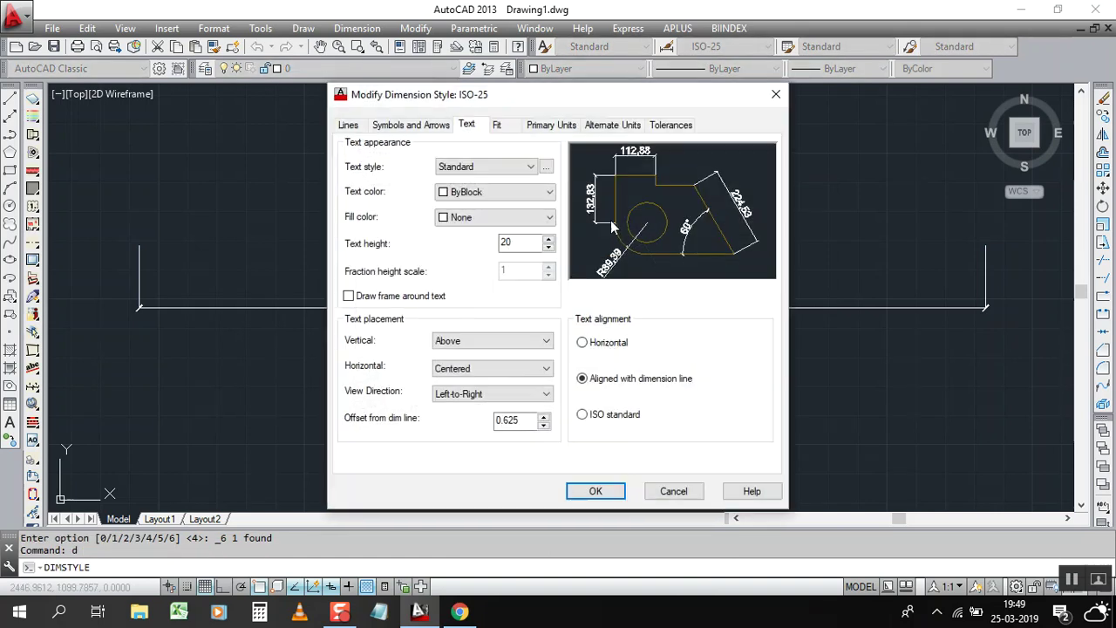
left_click(561, 126)
left_click(486, 185)
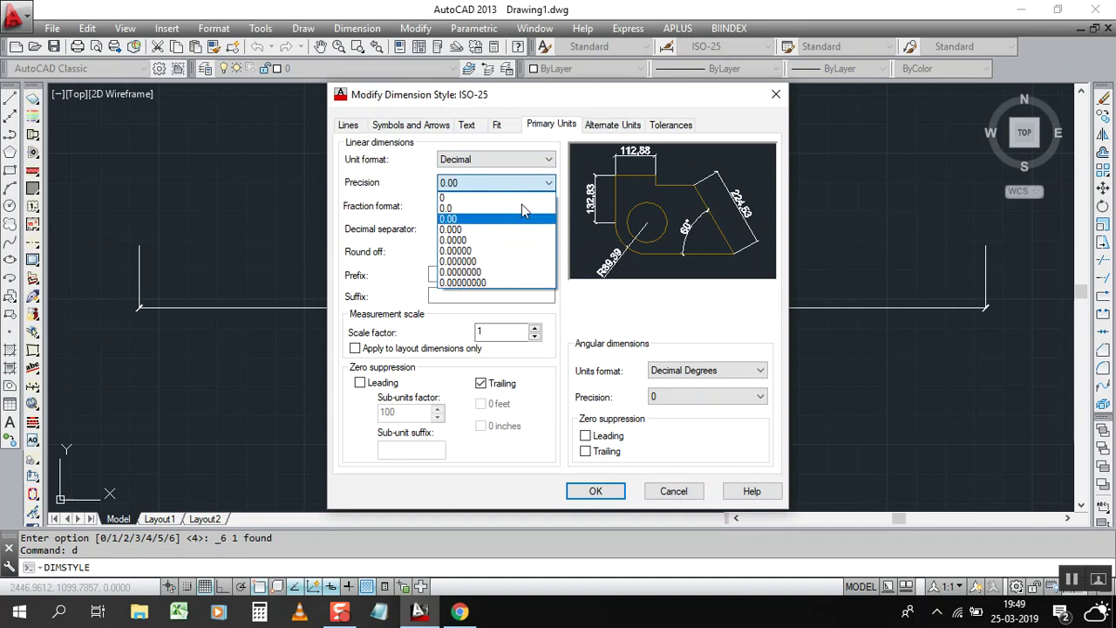
left_click(771, 96)
left_click(776, 96)
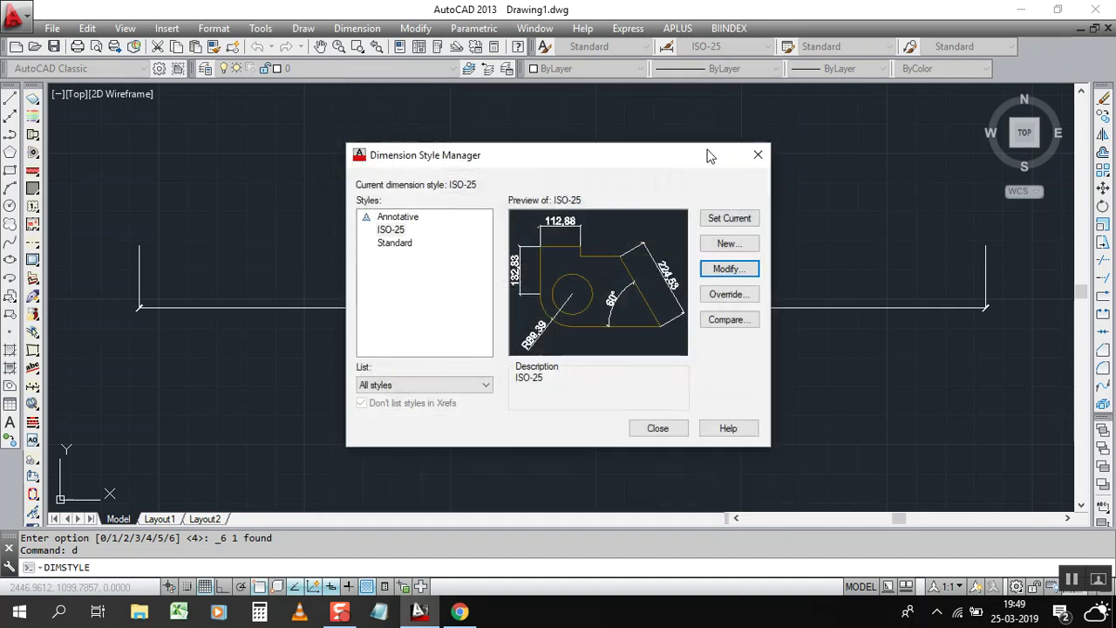
left_click(756, 156)
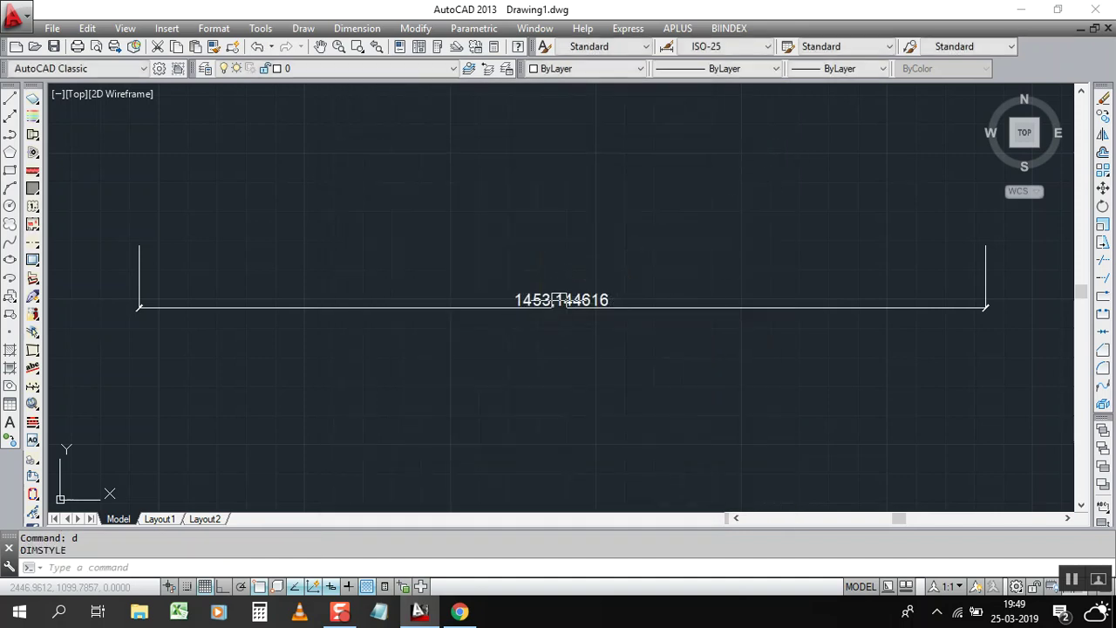